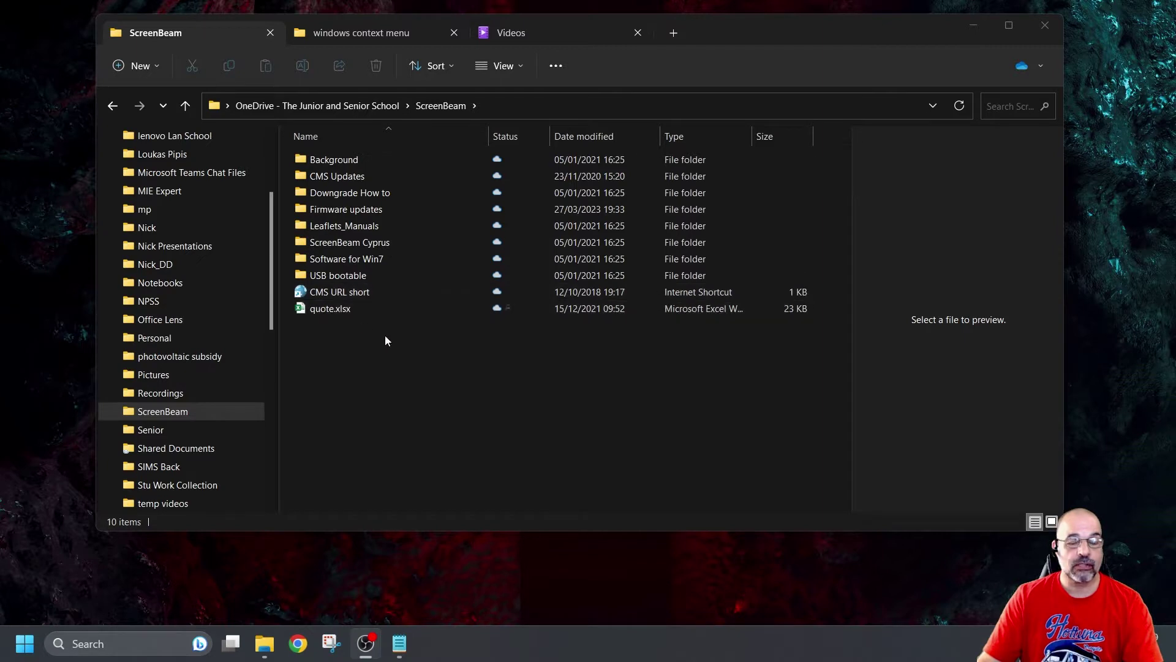
- Expand the folder background menu to the full classic menu, then refresh the listing
right_click(566, 385)
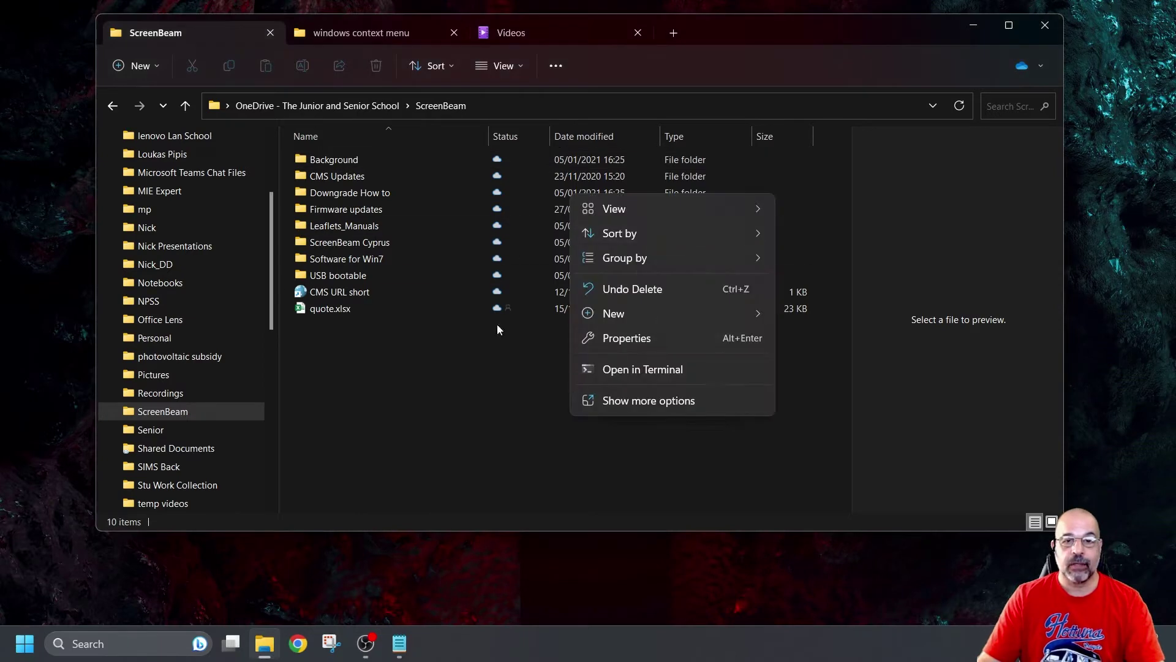
click(634, 401)
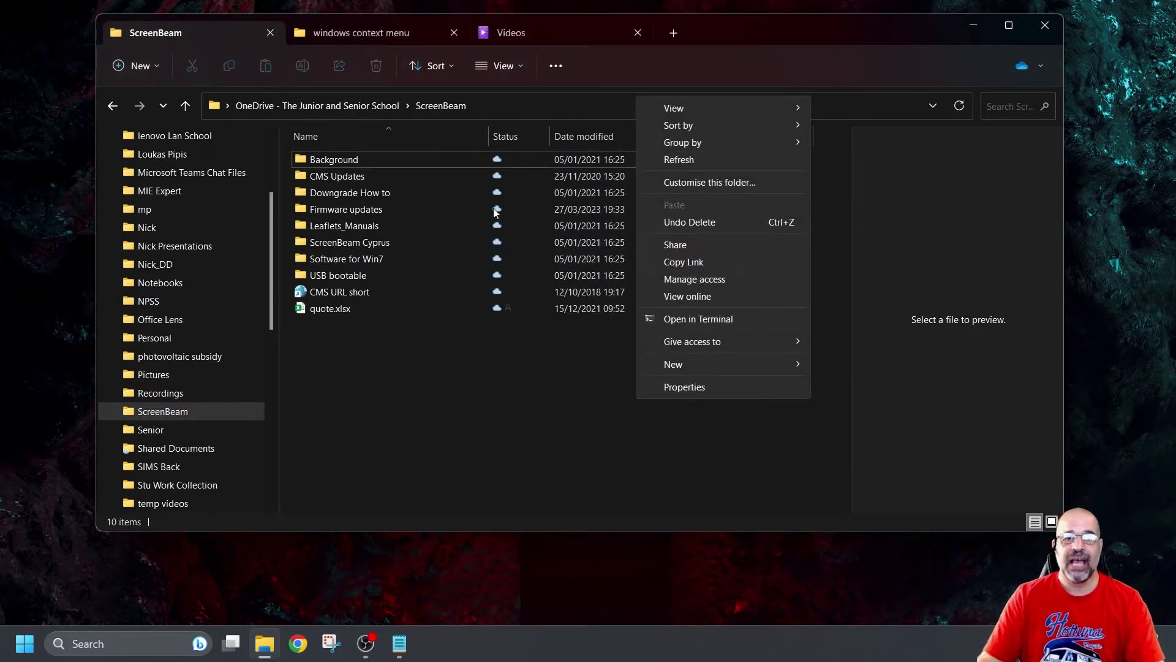
click(679, 162)
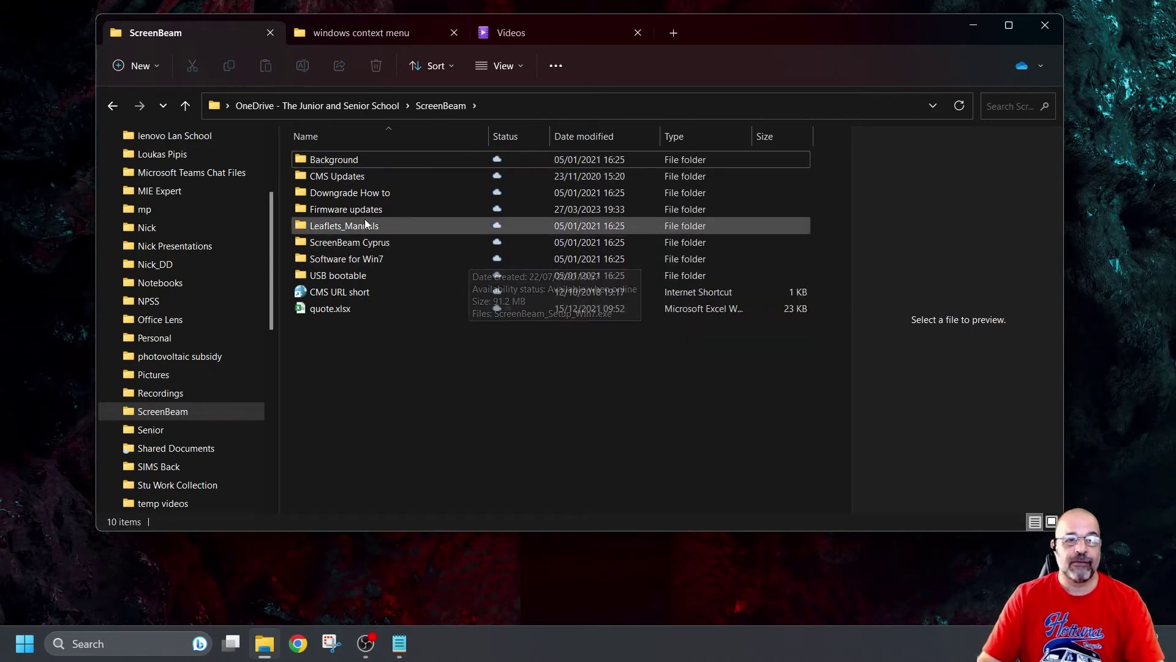
- Bring up the menus for the Downgrade How to folder, CMS URL short shortcut and quote.xlsx
mouse_move(366, 225)
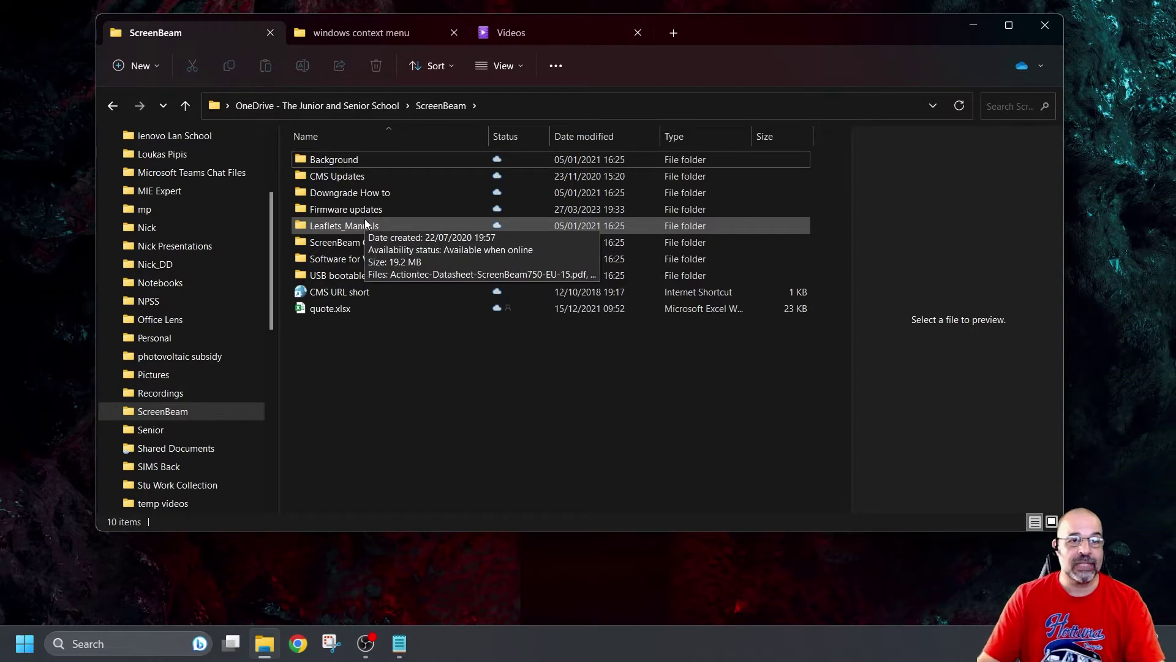
right_click(350, 192)
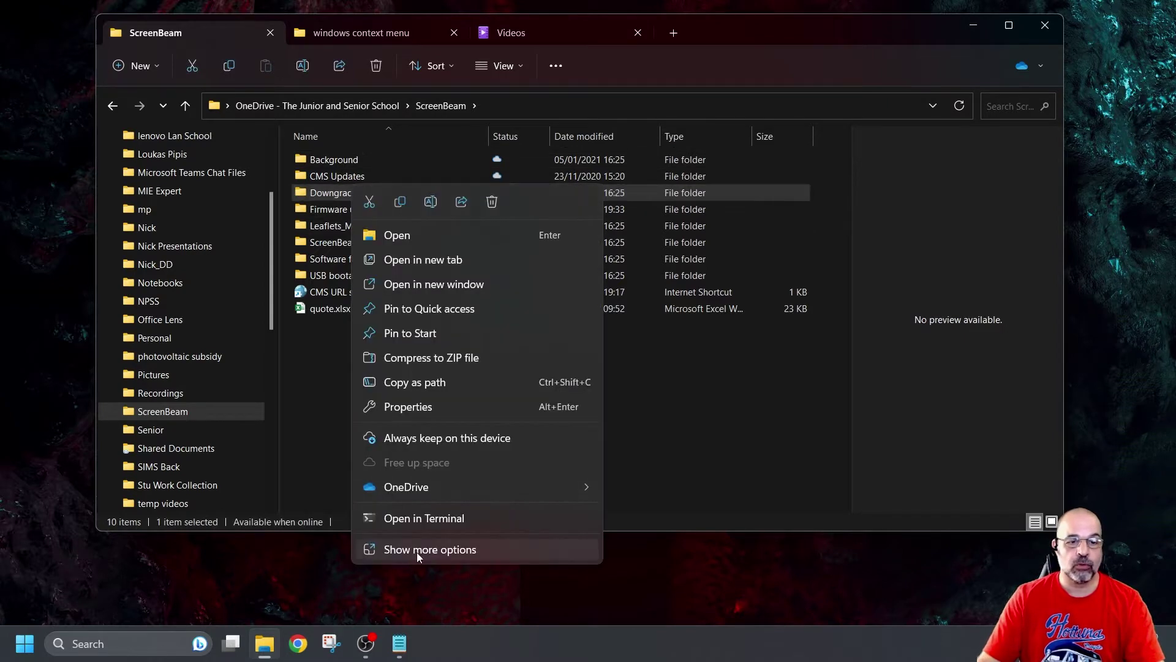
click(668, 424)
right_click(331, 289)
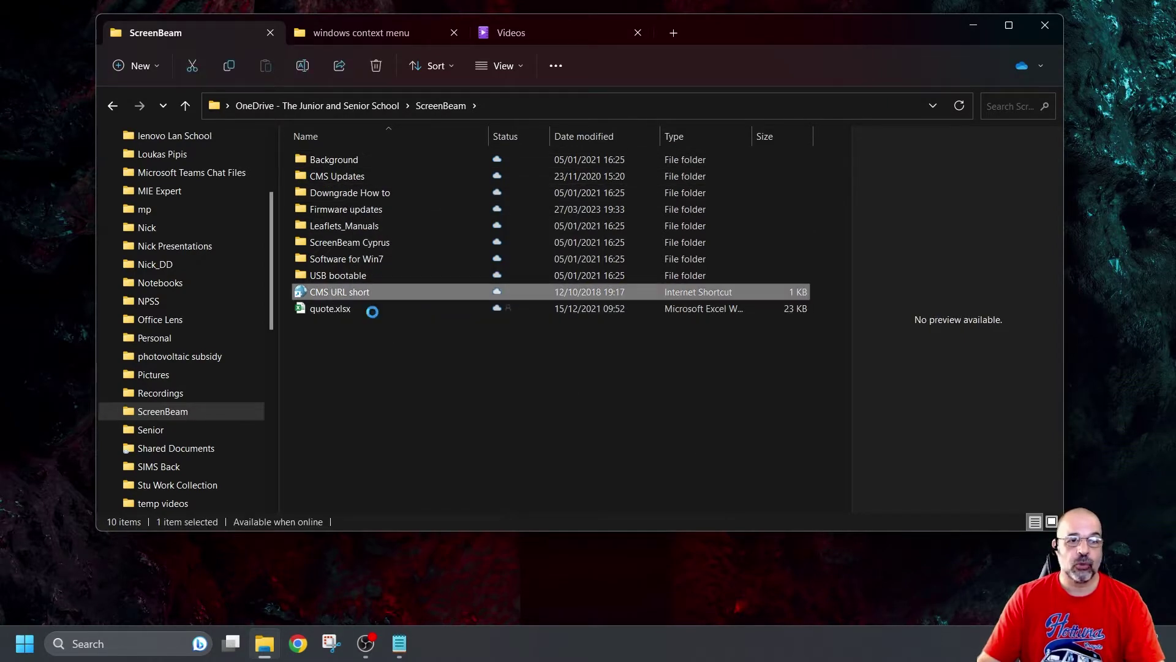
right_click(314, 308)
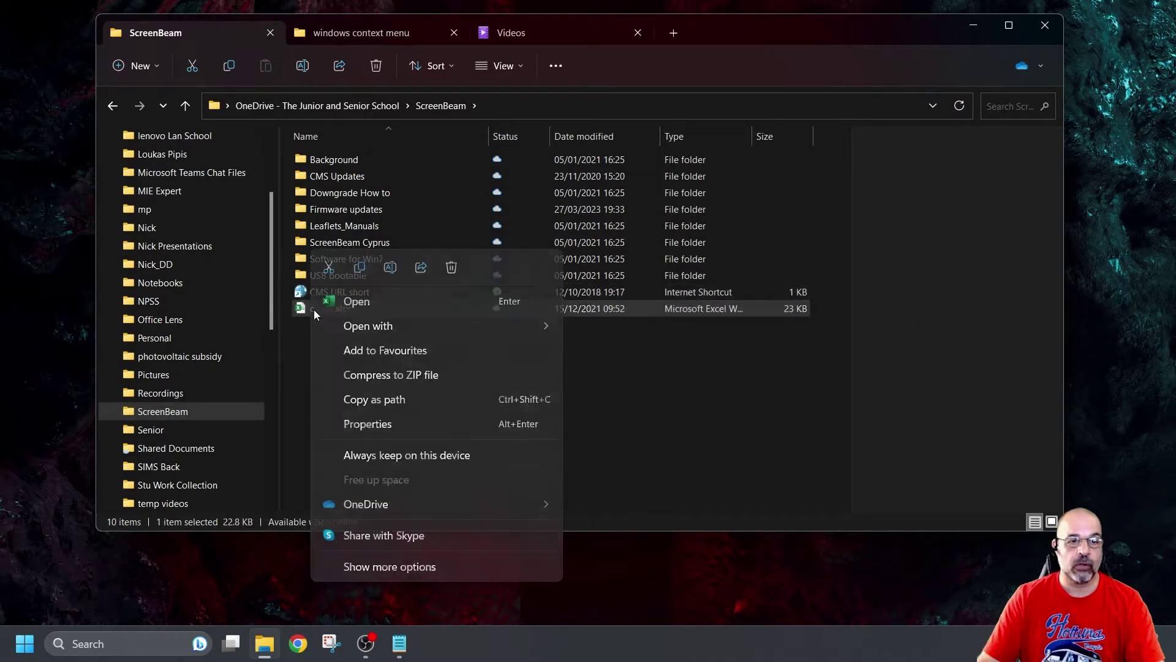
- Expand the desktop's menu to its classic version, then close the menus
right_click(1098, 245)
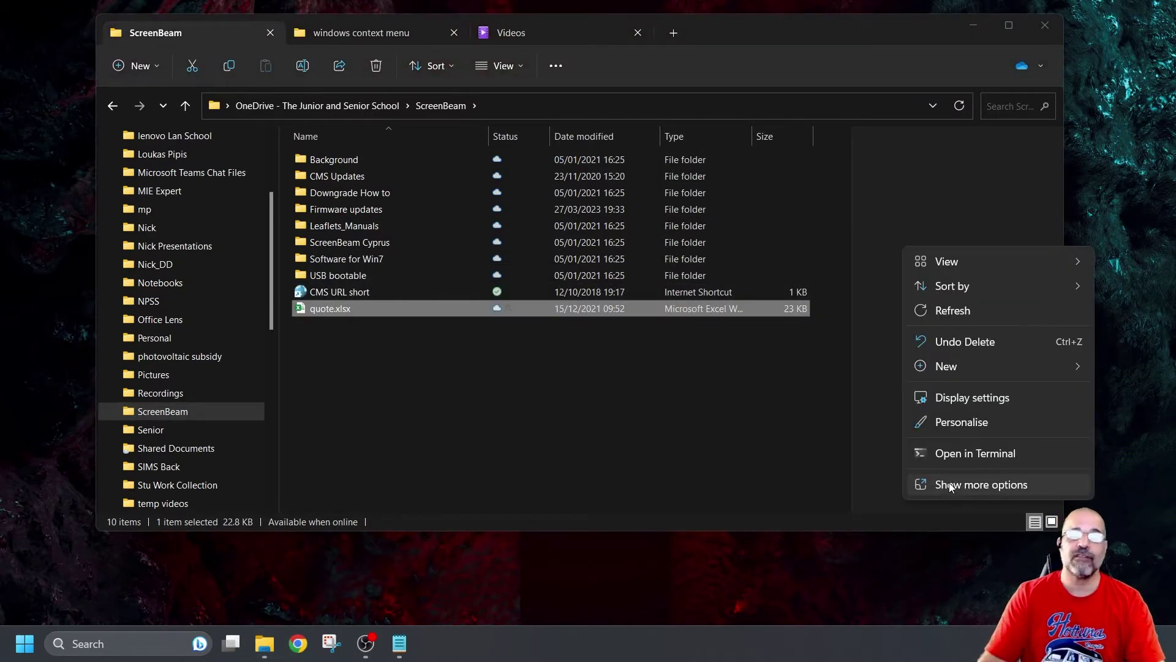
click(1002, 488)
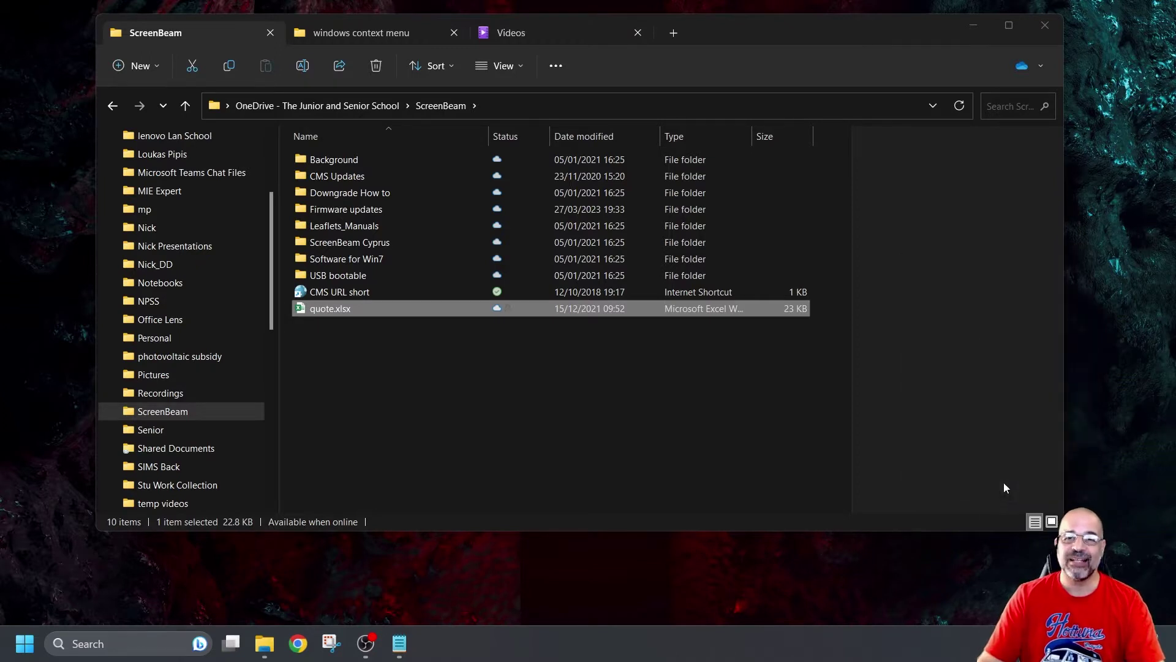
mouse_move(988, 485)
click(564, 401)
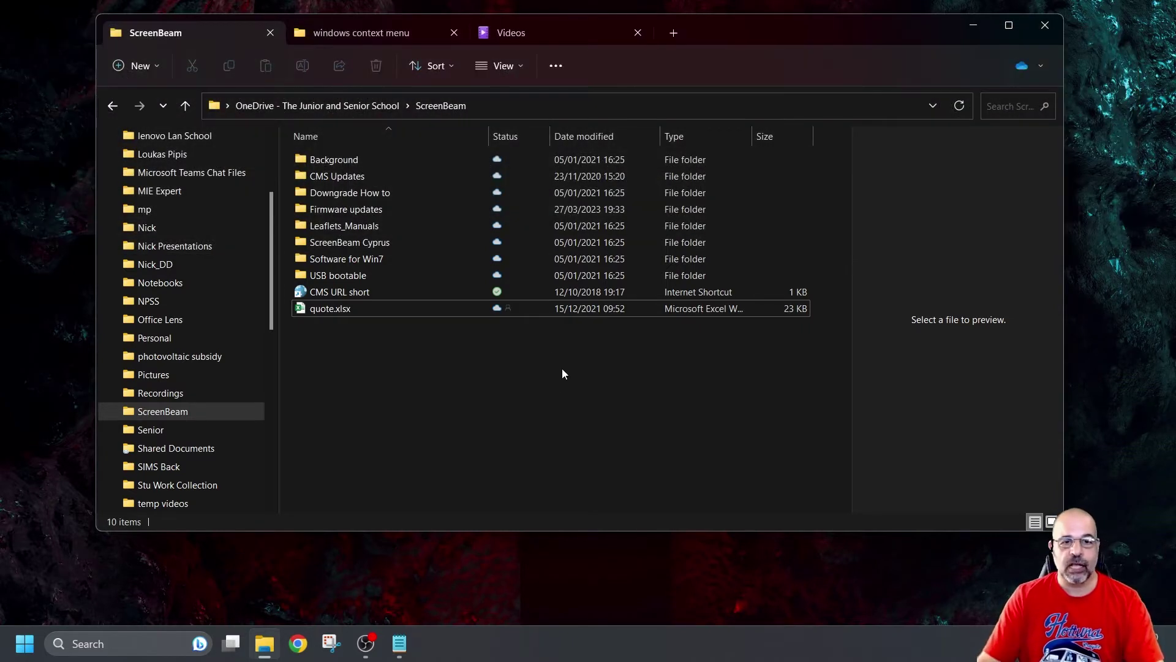
- Show the classic menus directly for the folder background, Downgrade How to folder and desktop
shift+right_click(558, 355)
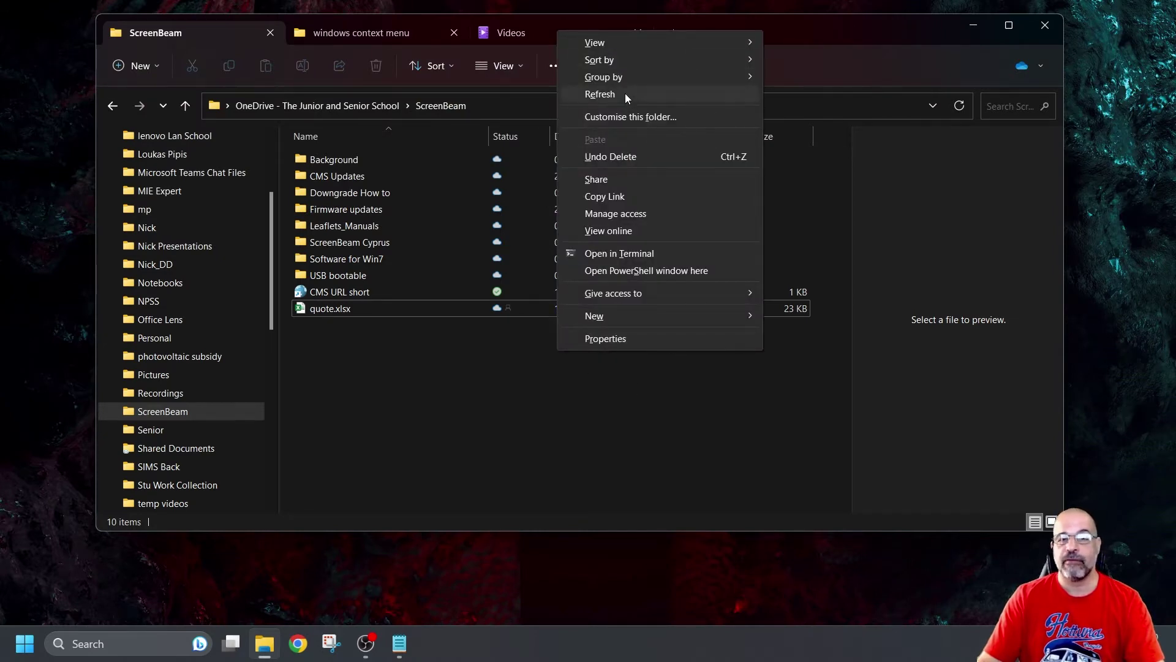
right_click(334, 194)
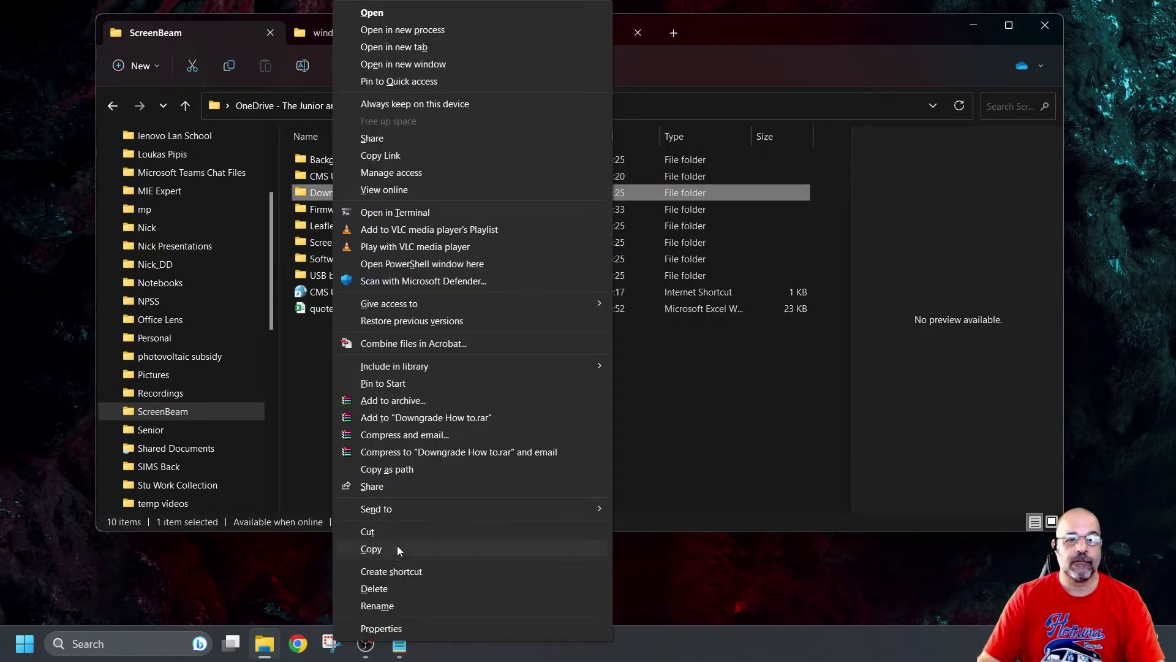
right_click(1108, 251)
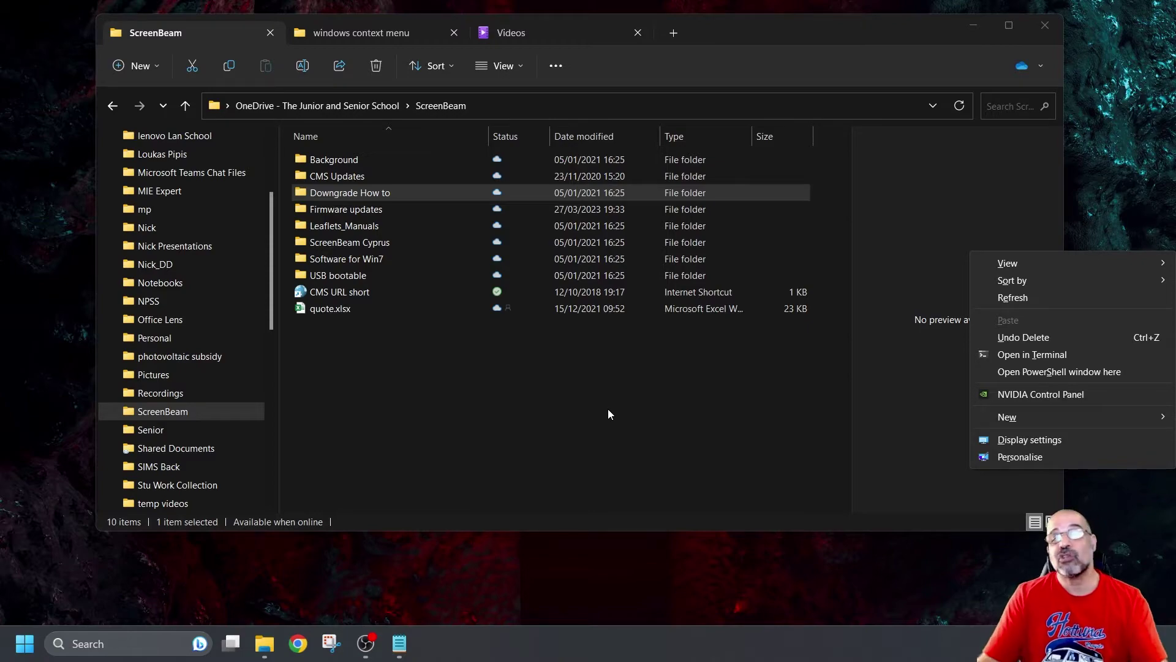
right_click(616, 362)
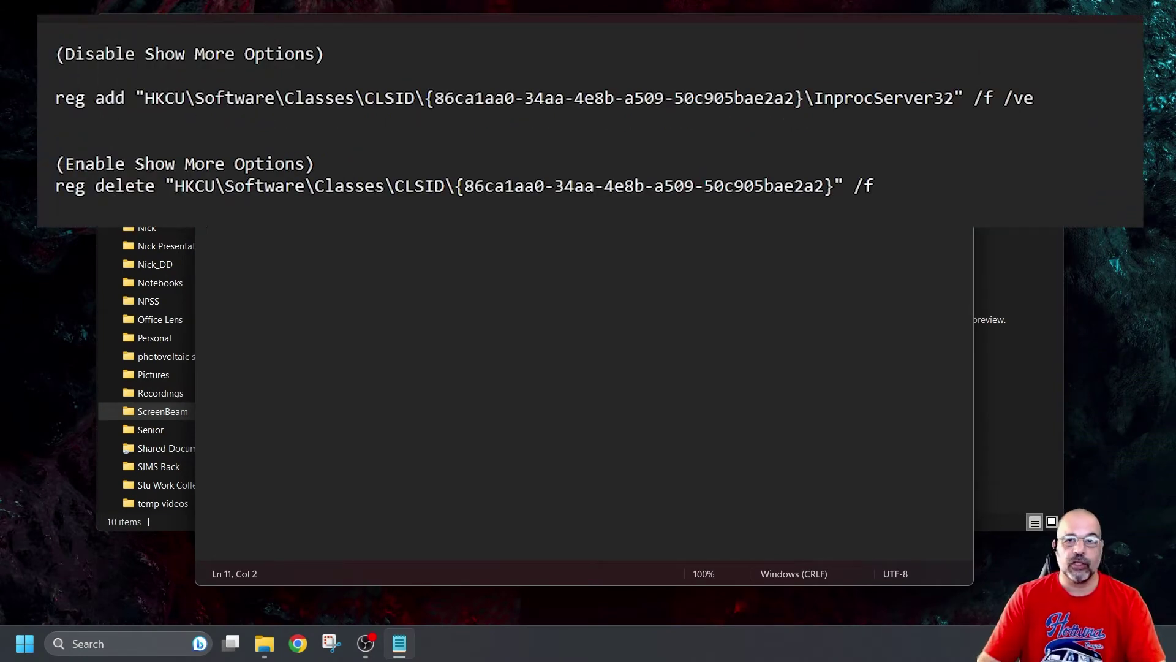
- Select the reg add command line in reg key.txt and copy it
drag(1063, 105, 52, 101)
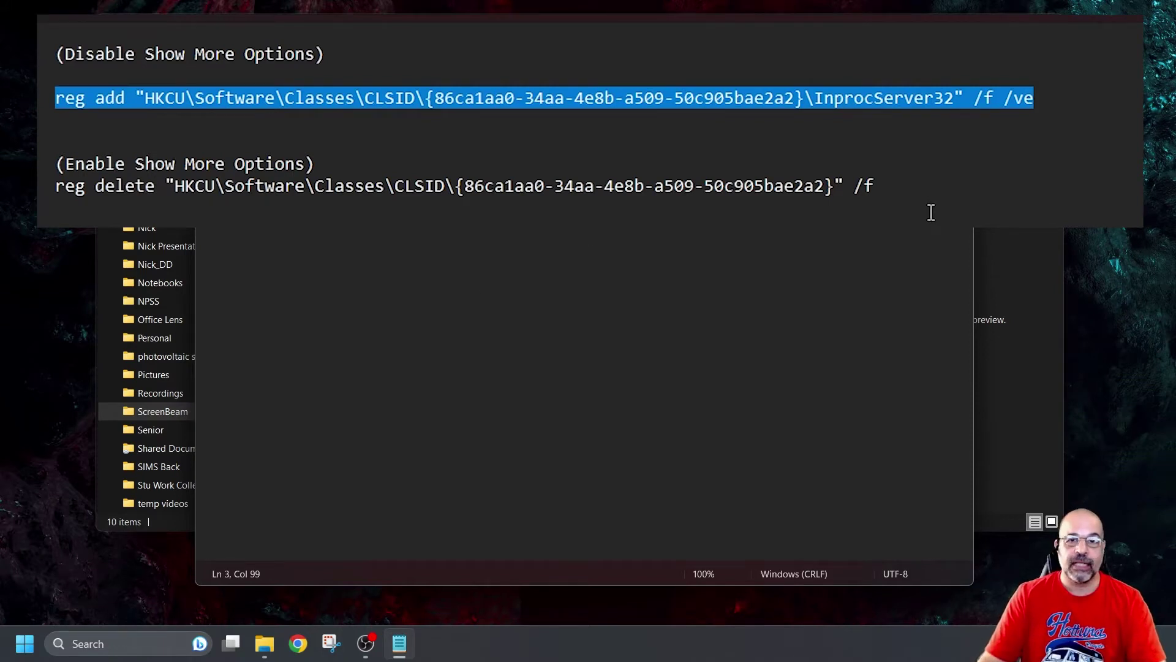
drag(875, 186, 48, 193)
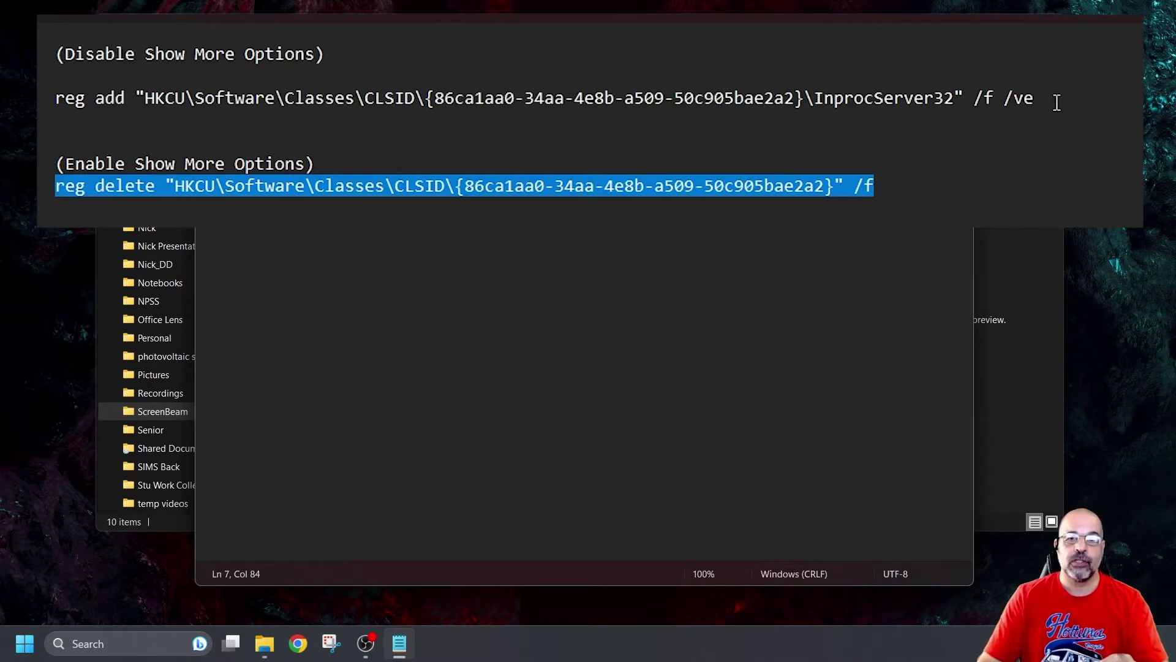
drag(1063, 100, 57, 99)
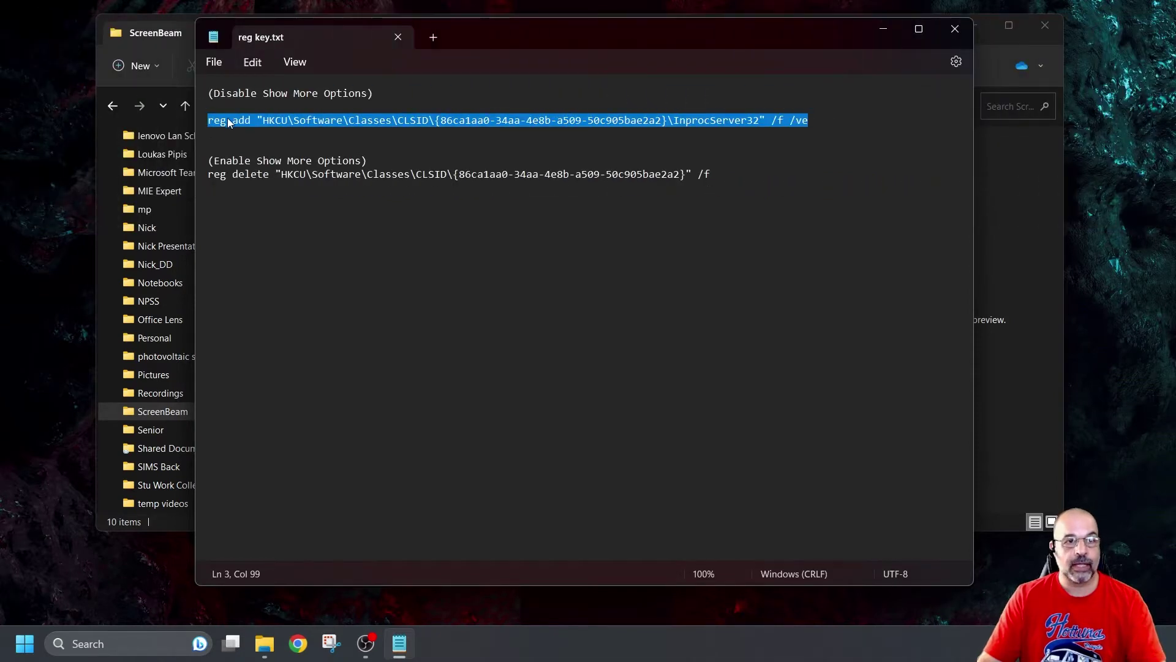
right_click(228, 122)
click(282, 200)
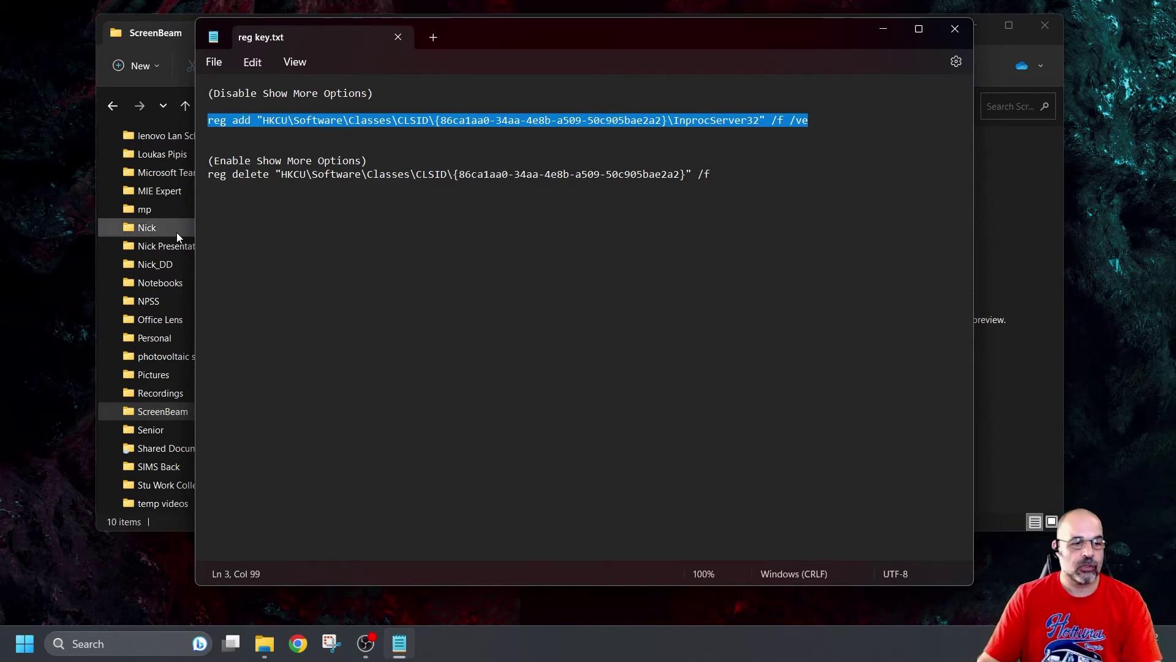
- Launch Command Prompt as administrator from a 'cm' search and paste the reg add command
click(35, 646)
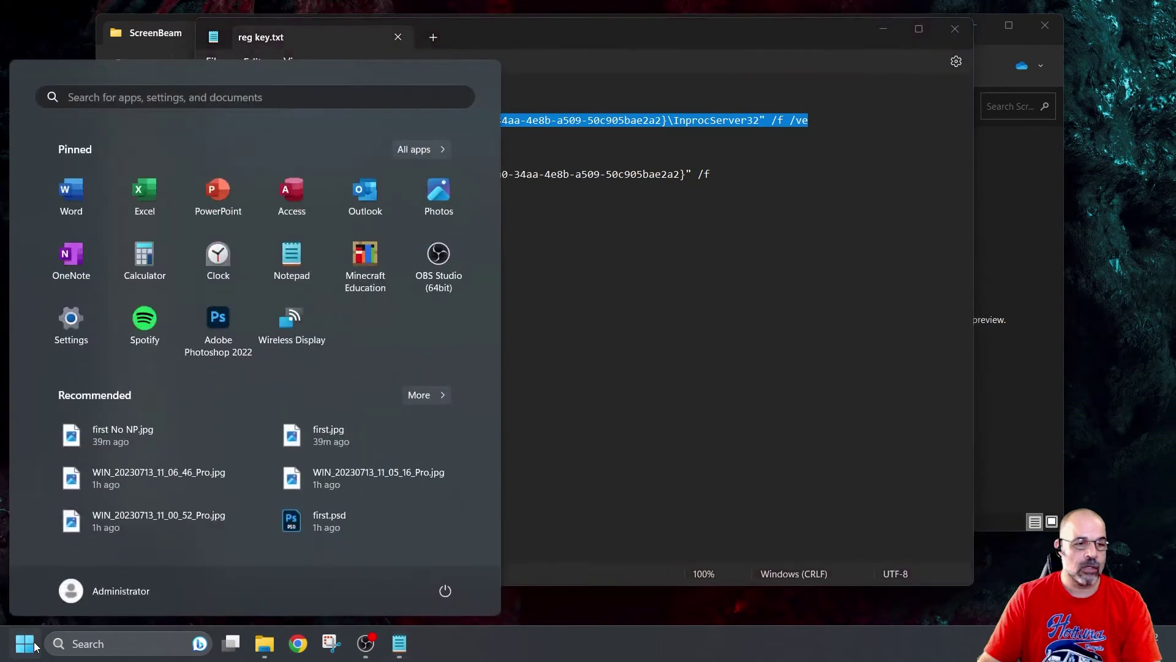
click(42, 642)
click(41, 642)
text(cmd)
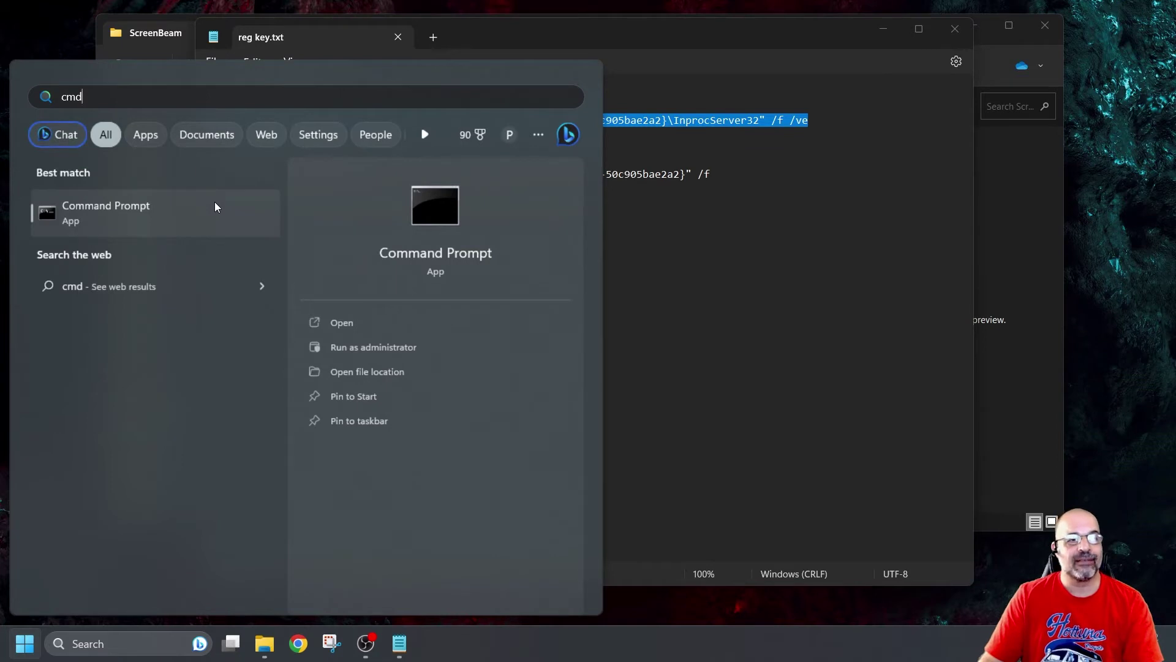
right_click(215, 207)
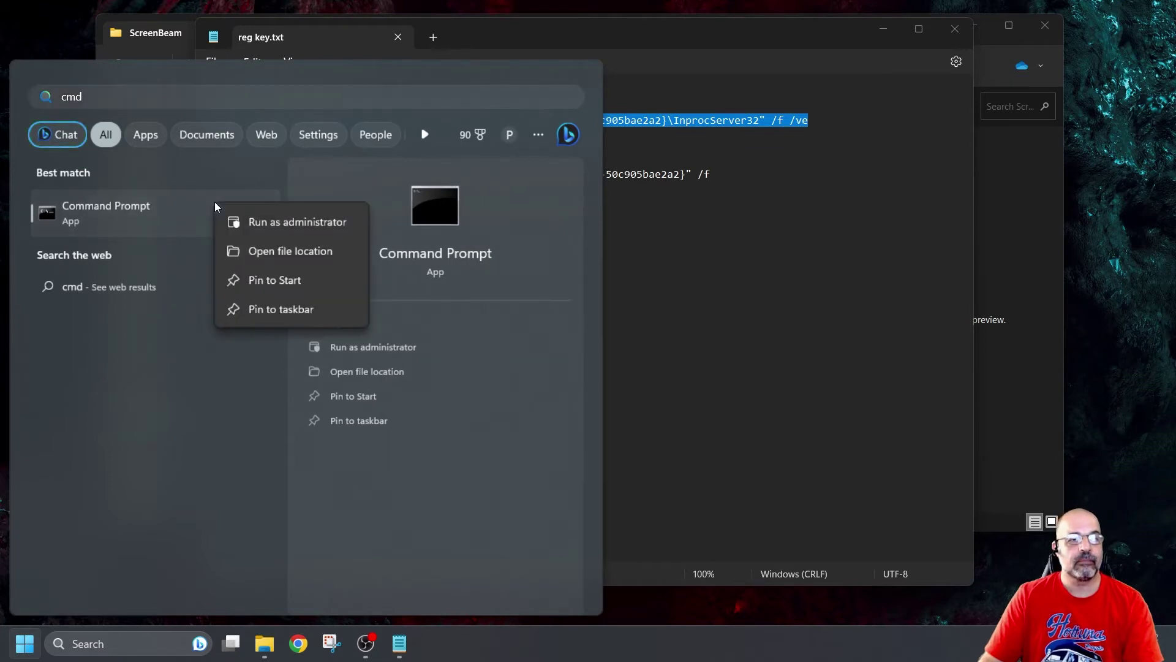
click(299, 222)
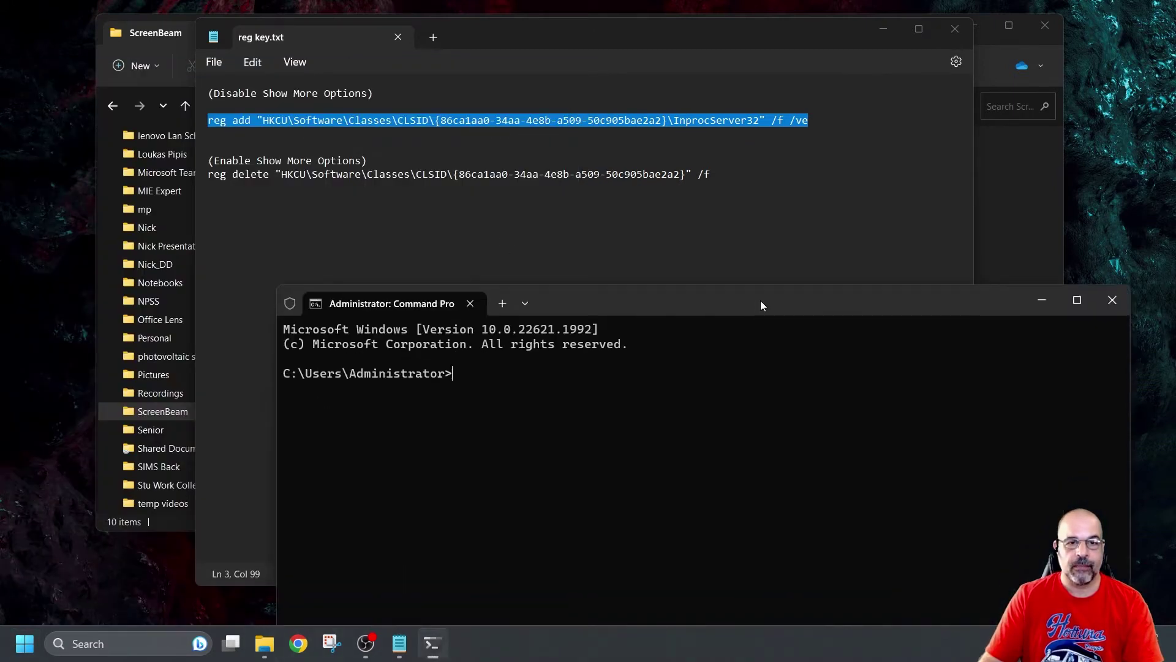
drag(760, 300, 764, 156)
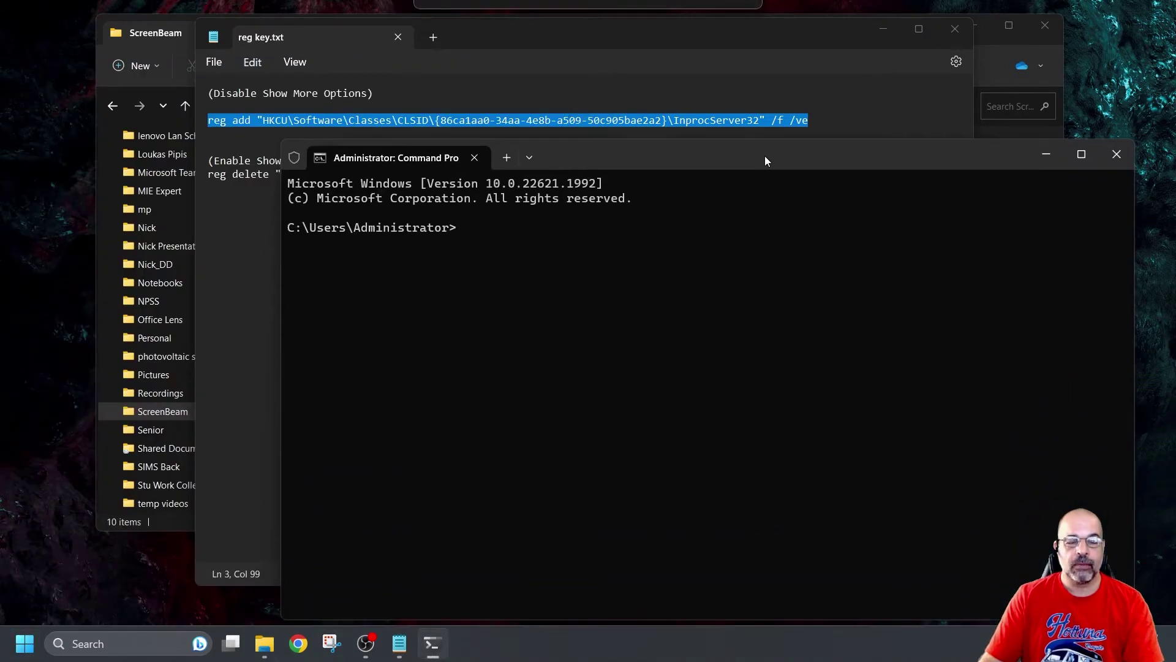
right_click(490, 228)
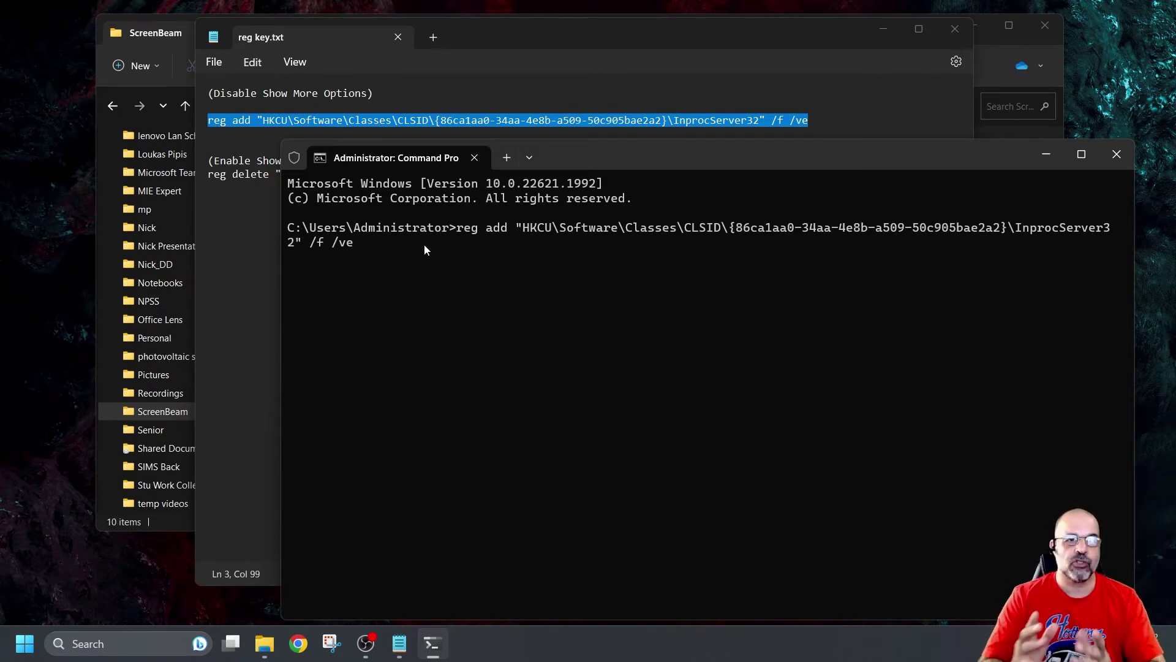
- Launch regedit, enlarge its window and tree pane, and expand HKEY_CURRENT_USER
click(24, 651)
text(re)
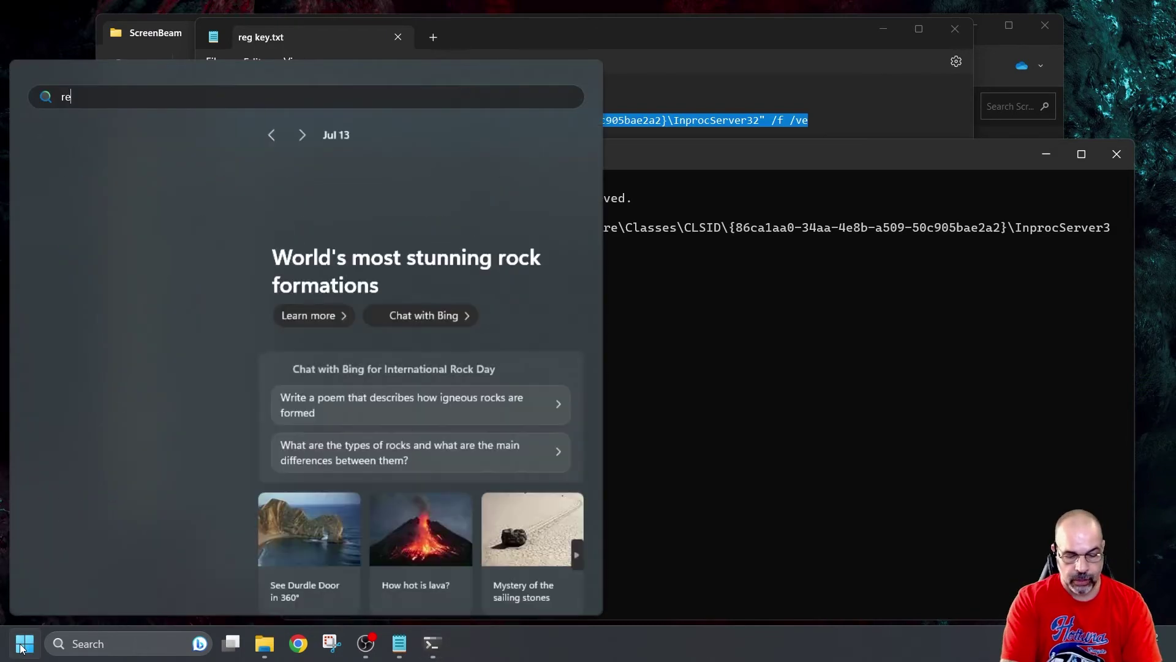
text(gedi)
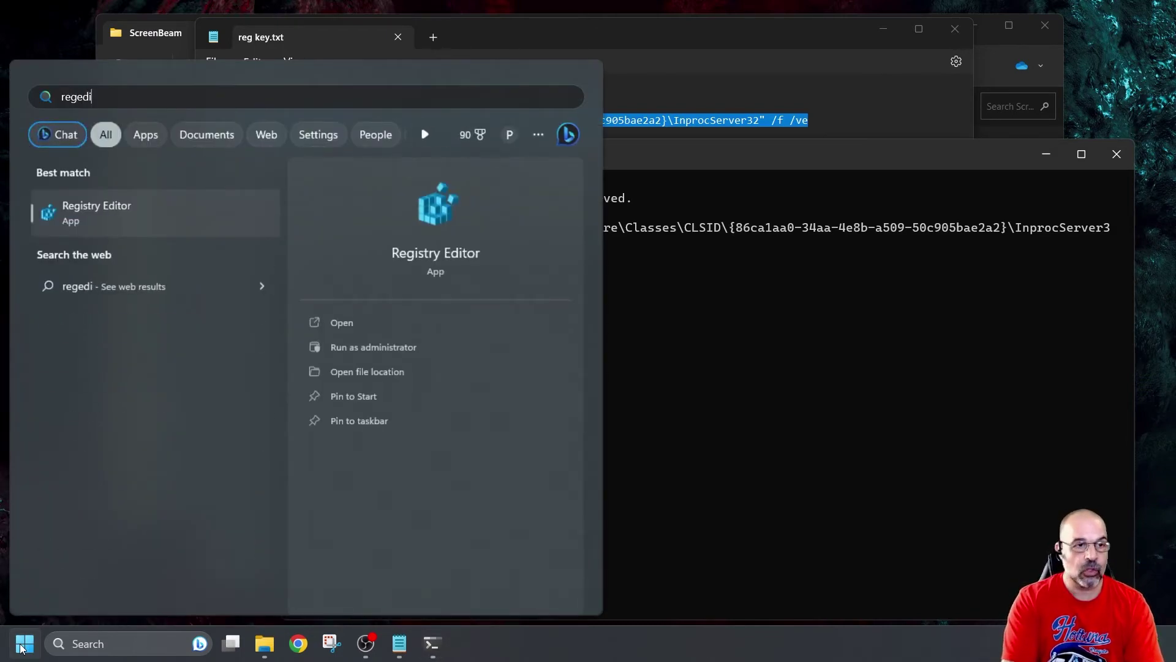
text(t)
key(Return)
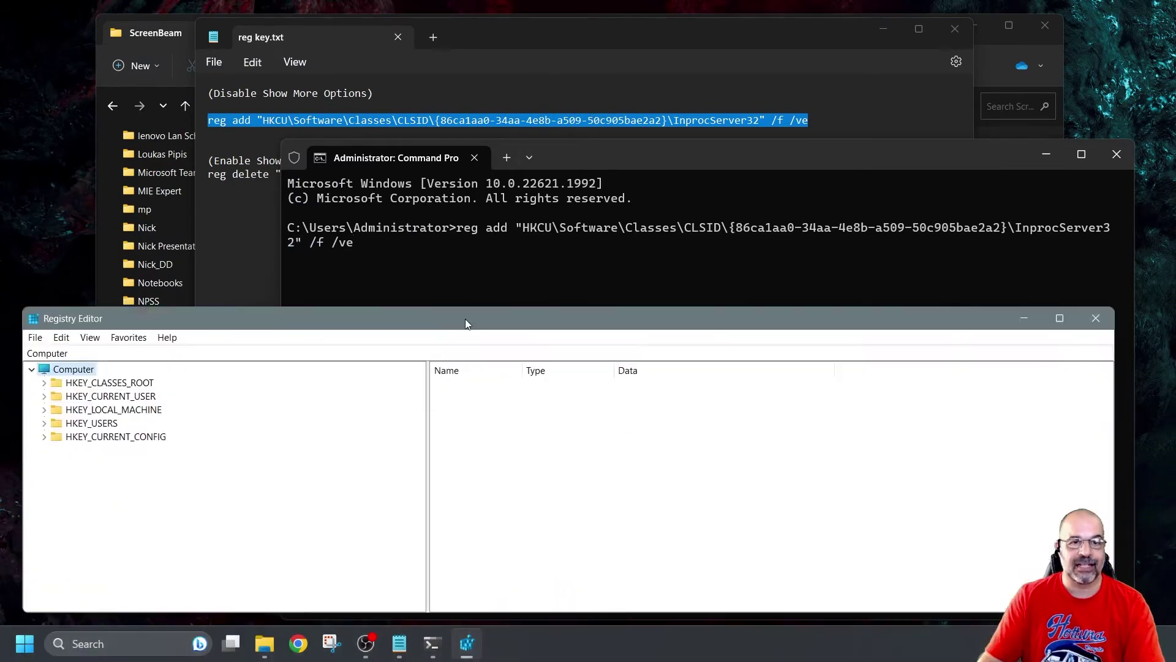
drag(465, 319, 494, 105)
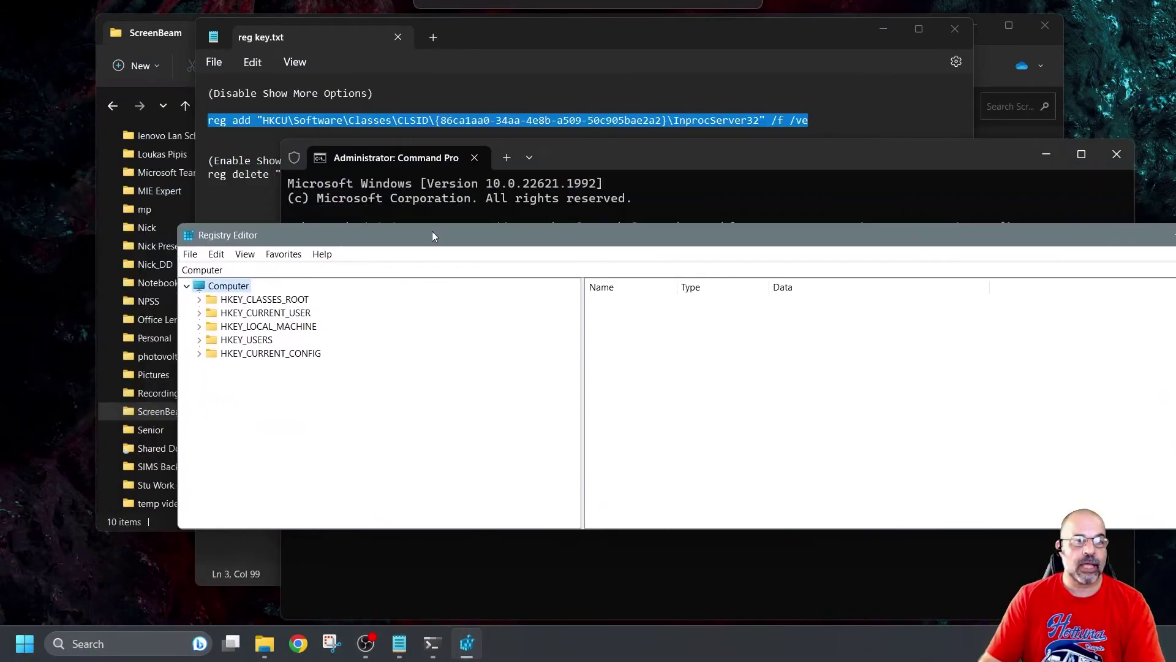
key(ctrl+v)
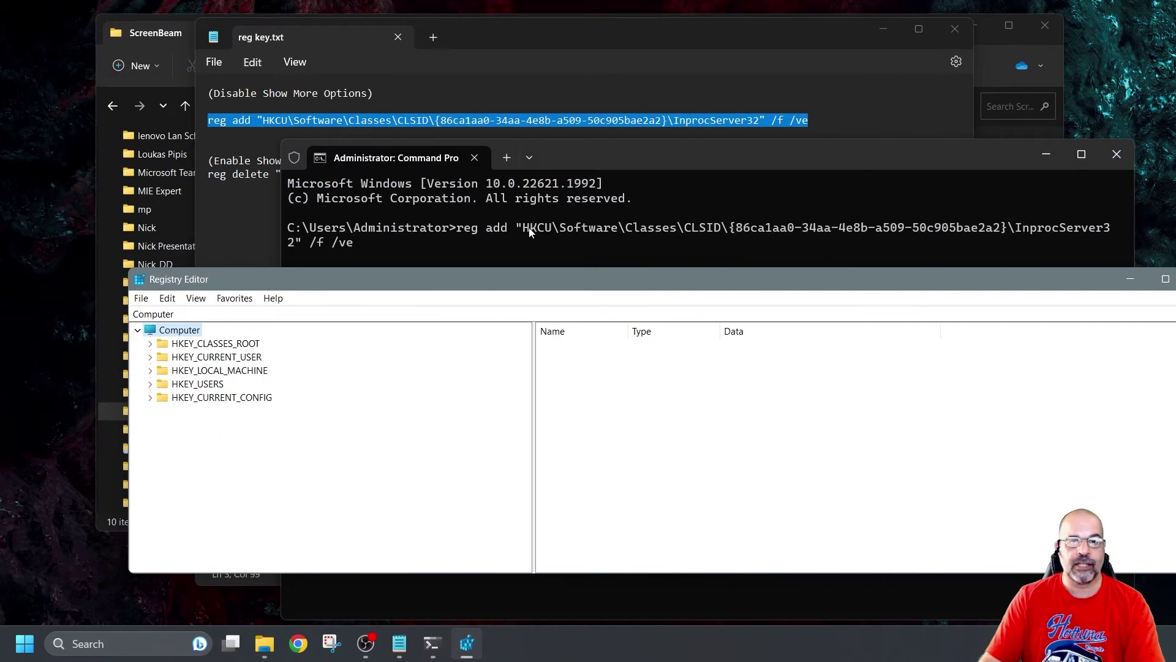
click(153, 359)
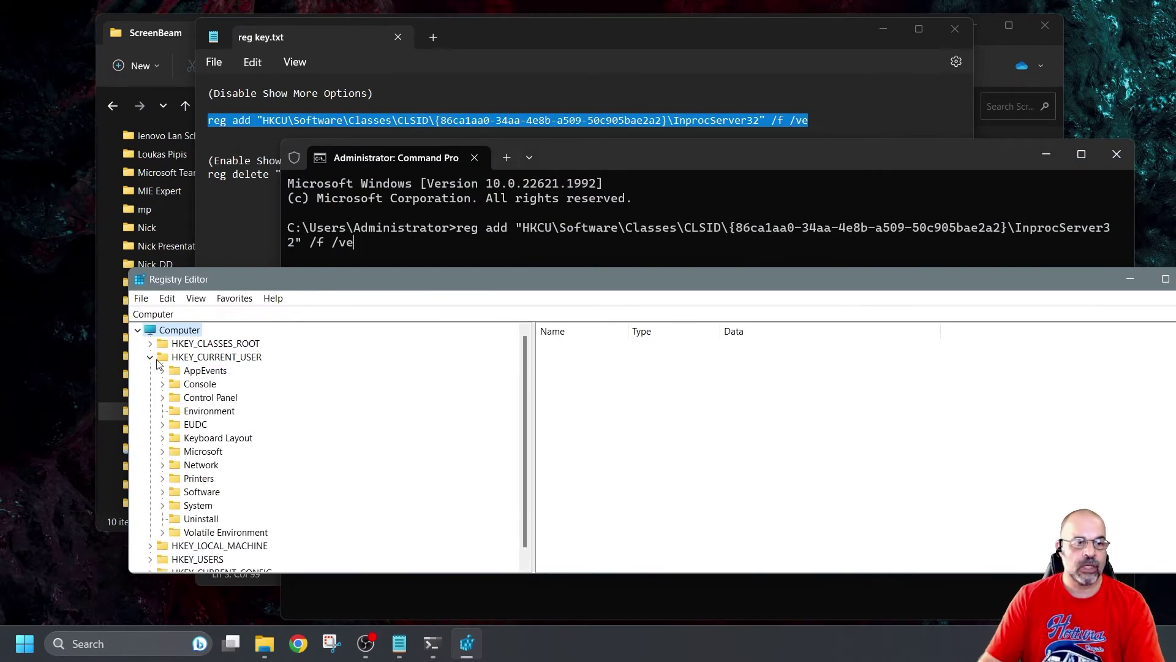
drag(347, 268, 622, 223)
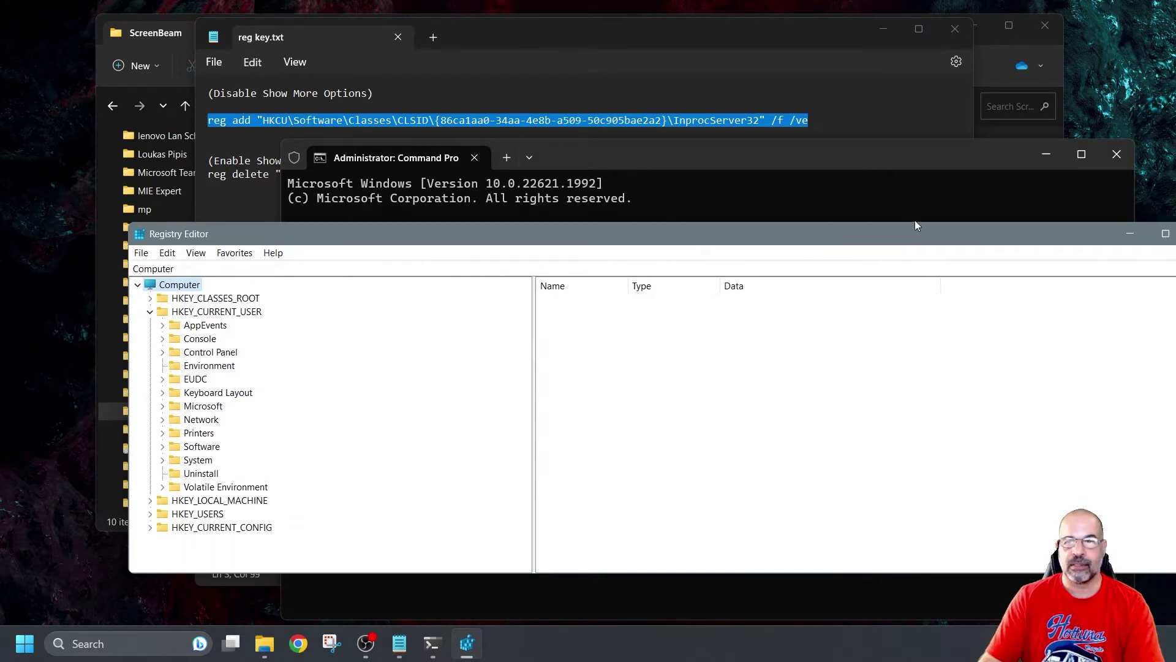
drag(917, 225, 854, 172)
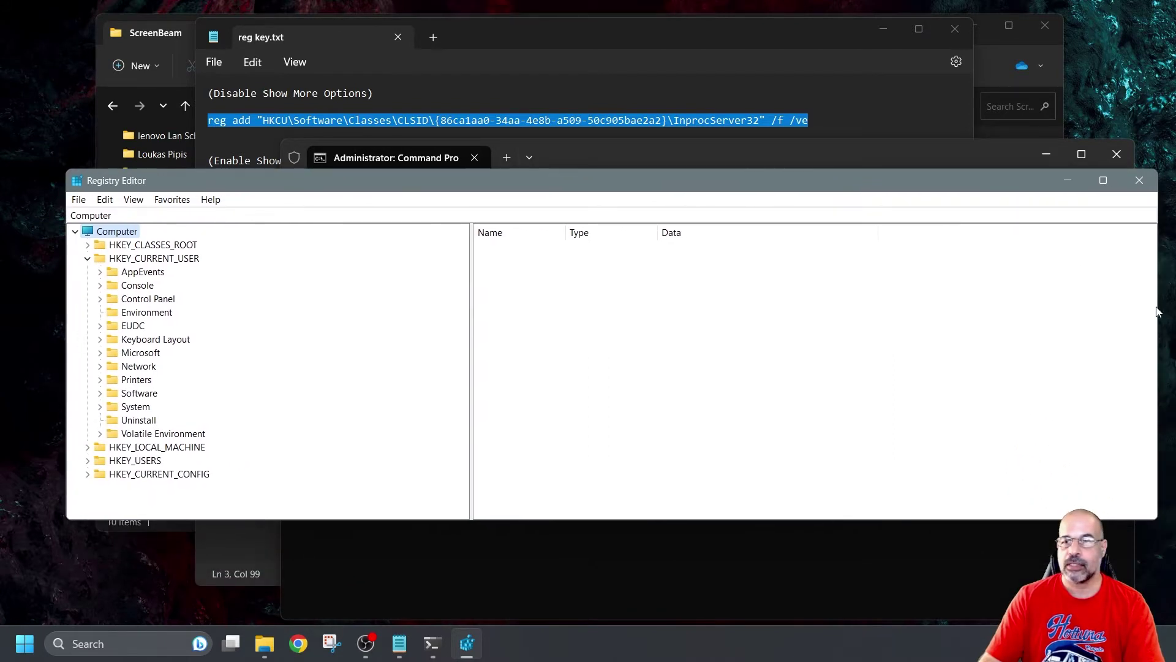
drag(1158, 306, 943, 333)
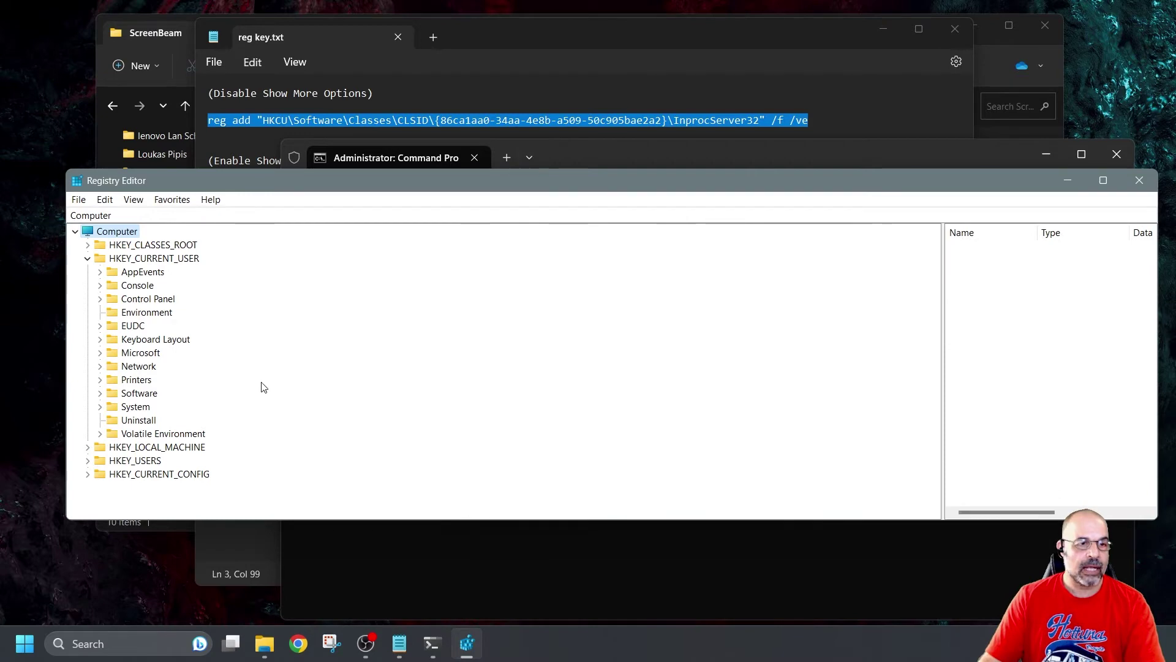
- Expand Software and then Classes, scrolling through the Classes subkeys
double_click(162, 393)
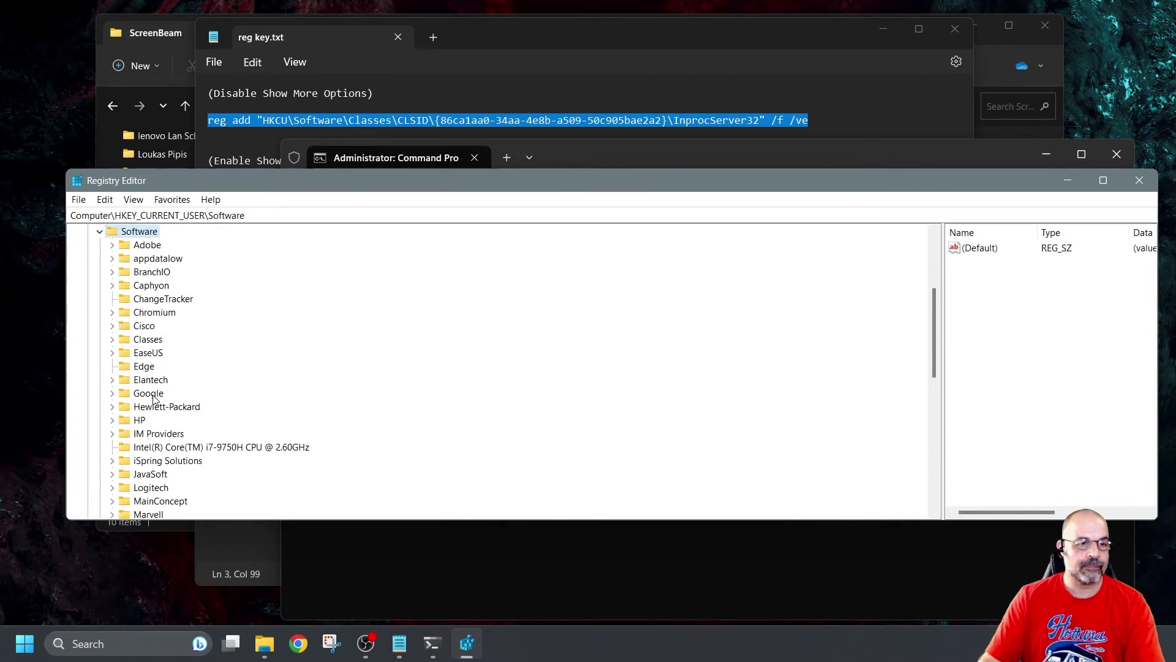
scroll(174, 392, down, 2)
scroll(174, 392, down, 1)
scroll(174, 367, up, 3)
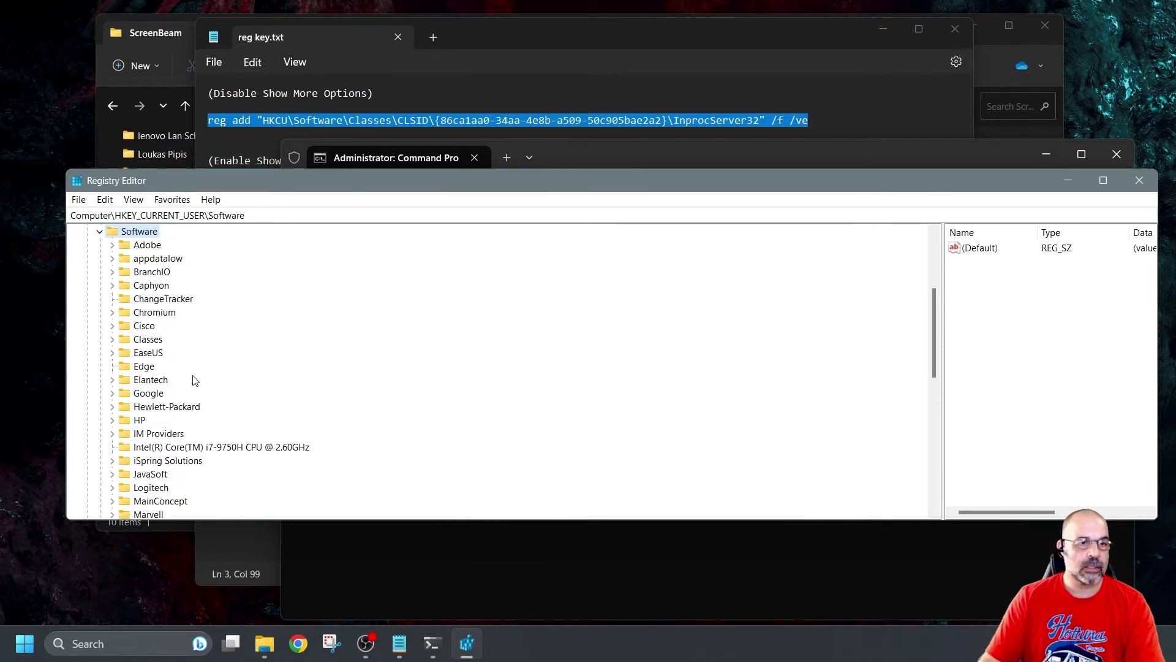
double_click(153, 340)
scroll(178, 368, down, 9)
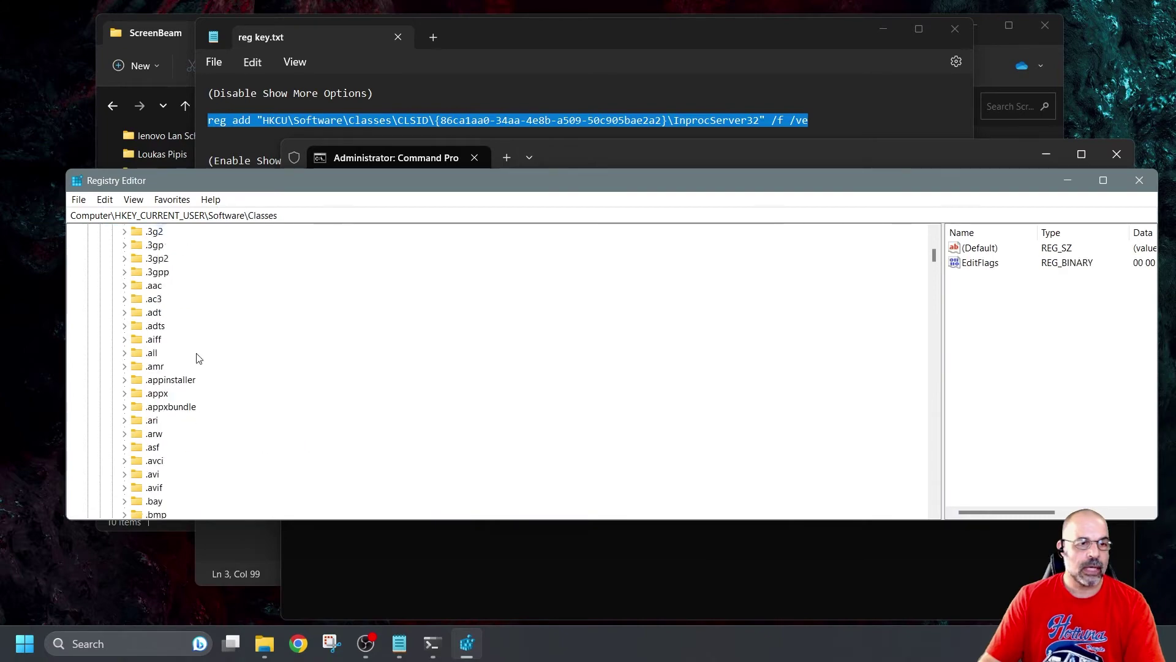
scroll(174, 374, down, 20)
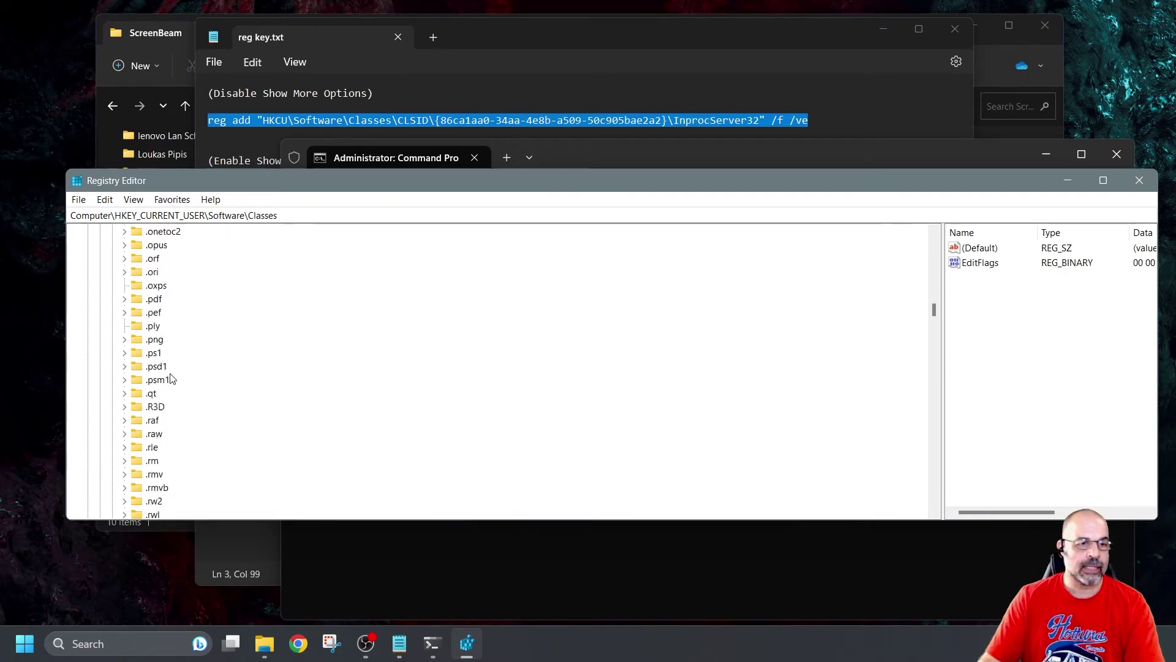
scroll(168, 383, down, 20)
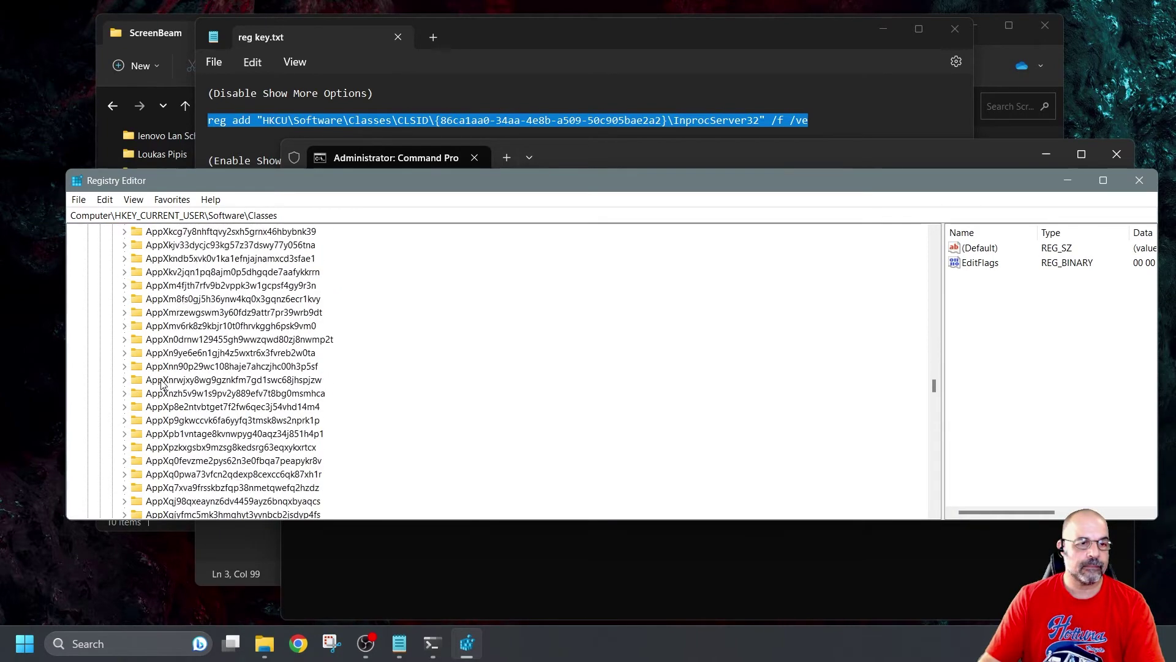
scroll(164, 380, down, 20)
scroll(178, 356, up, 19)
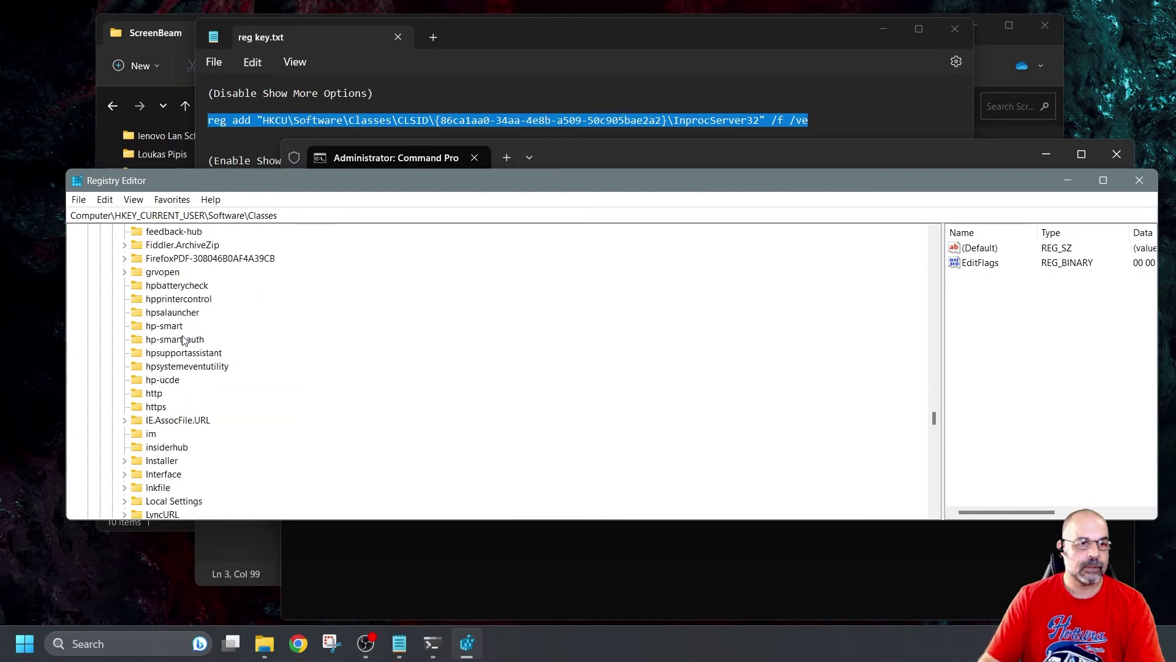
- Expand CLSID, then mark the reg add command's GUID in Notepad before returning to Registry Editor
scroll(183, 341, up, 2)
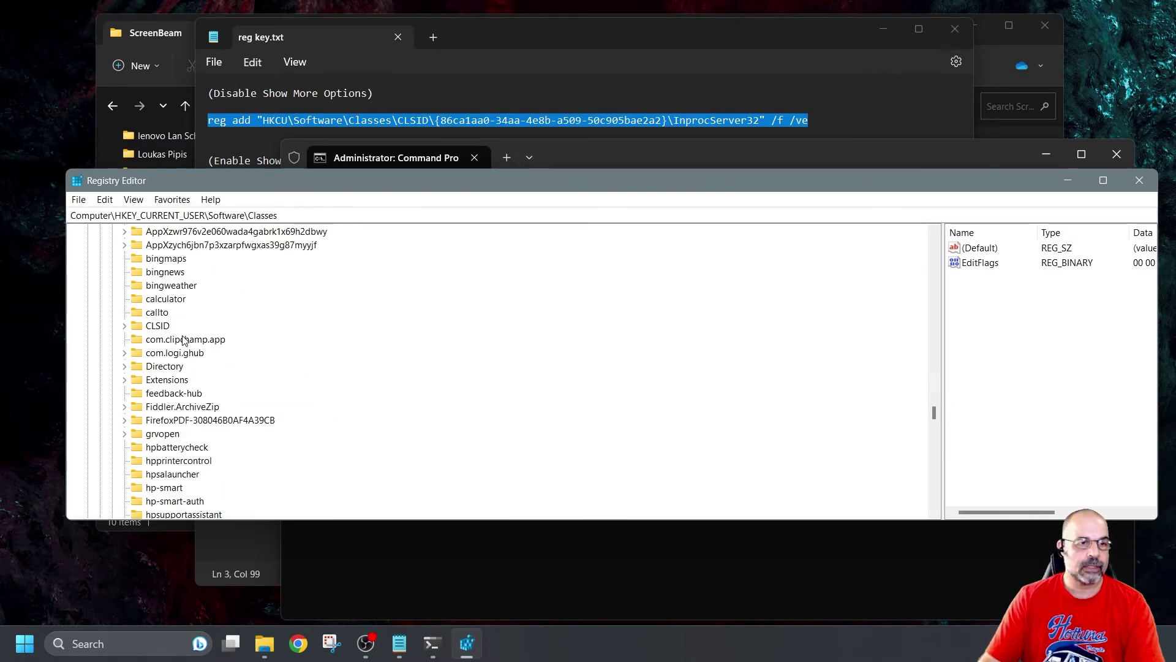
click(125, 325)
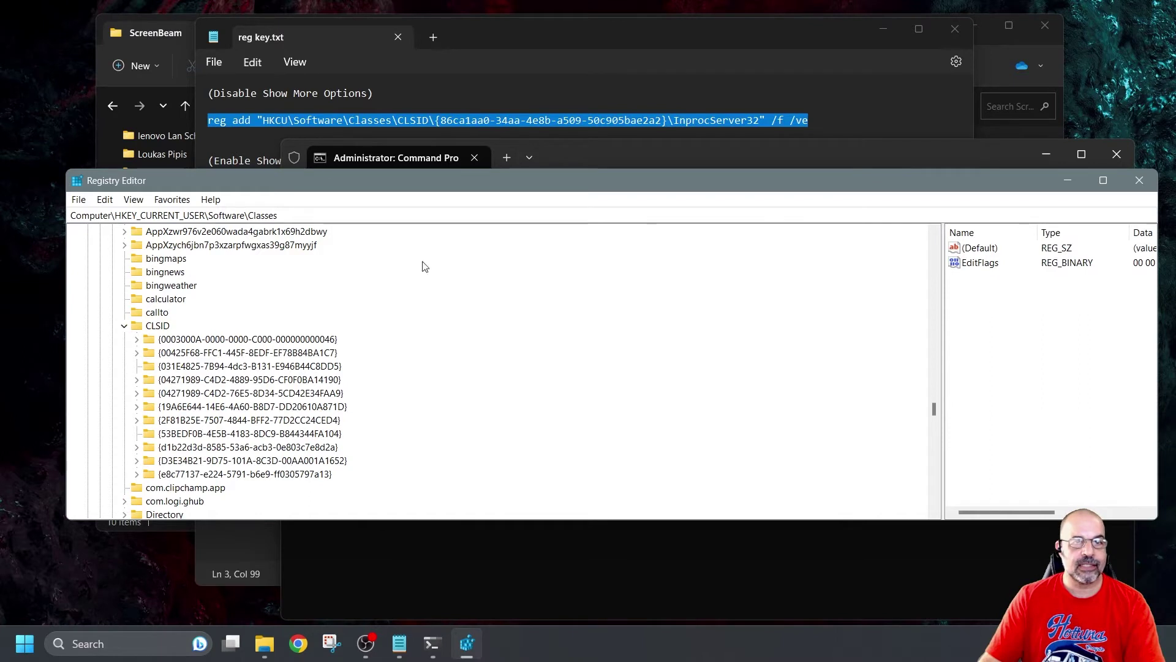
click(272, 120)
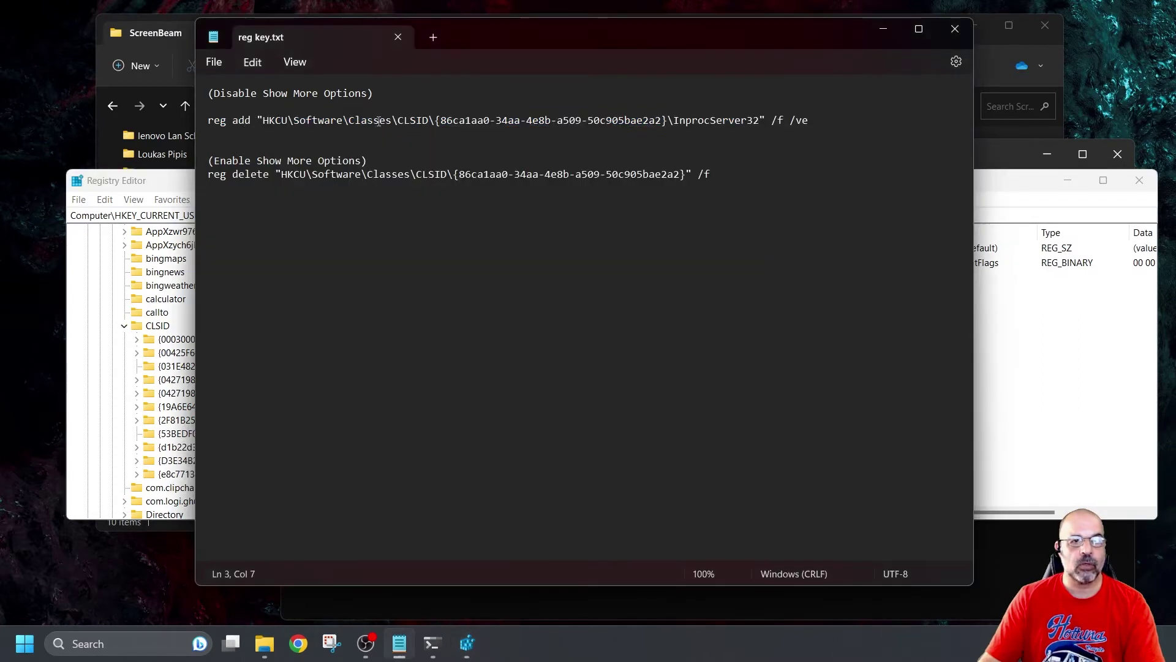
drag(292, 120, 815, 123)
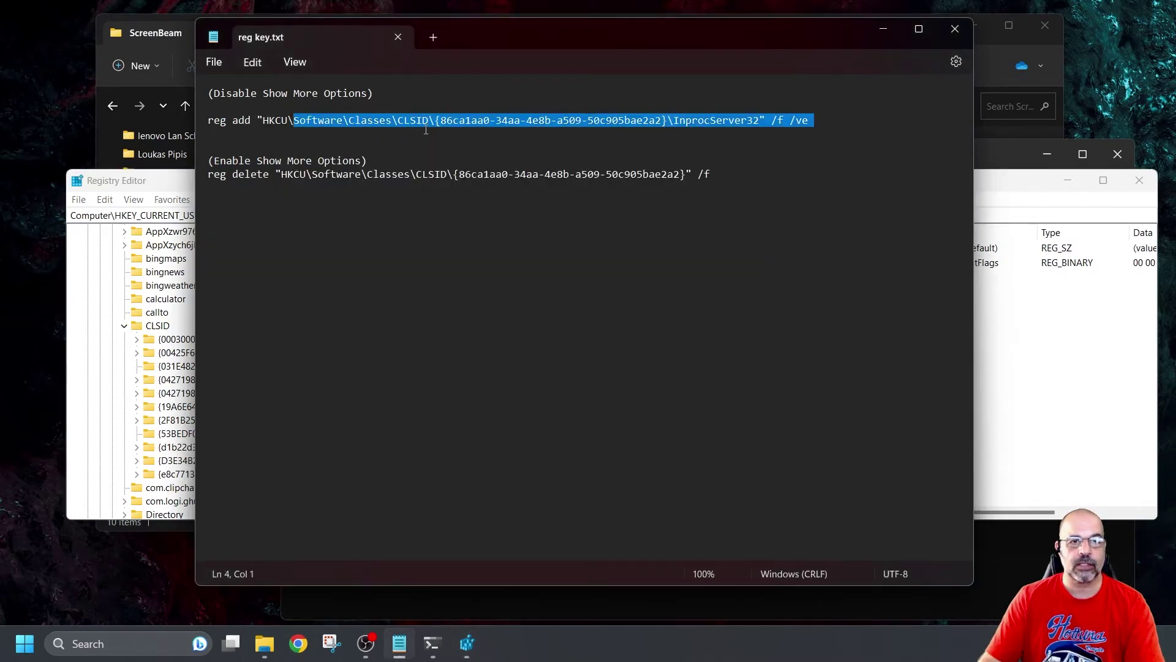
click(435, 120)
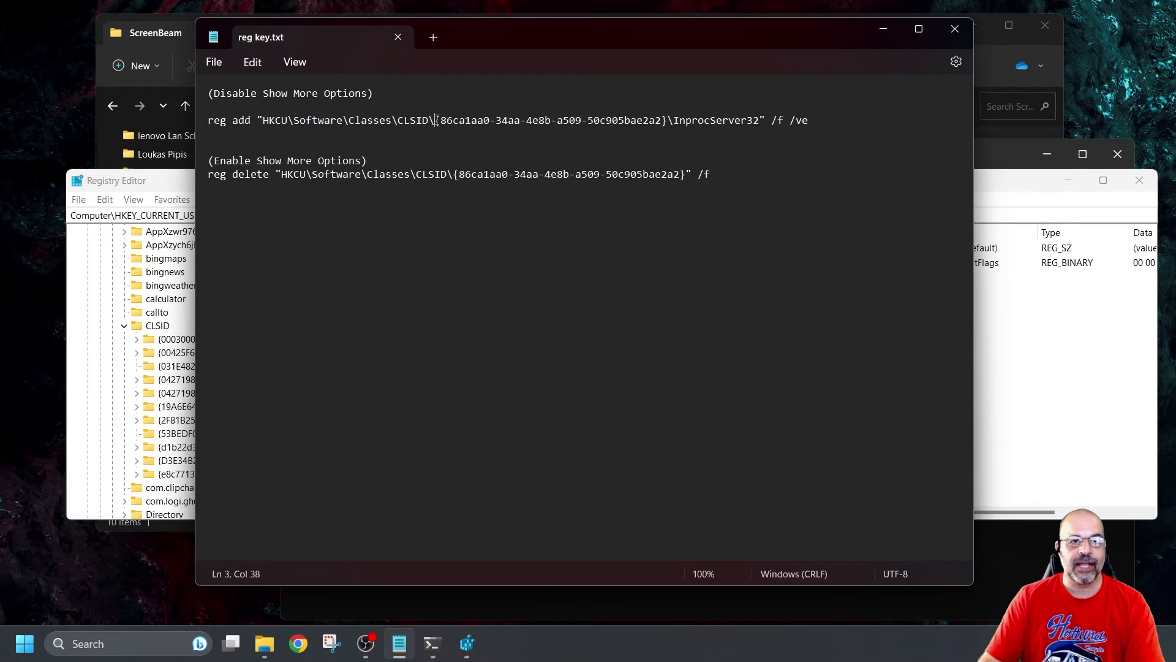
drag(436, 120, 667, 121)
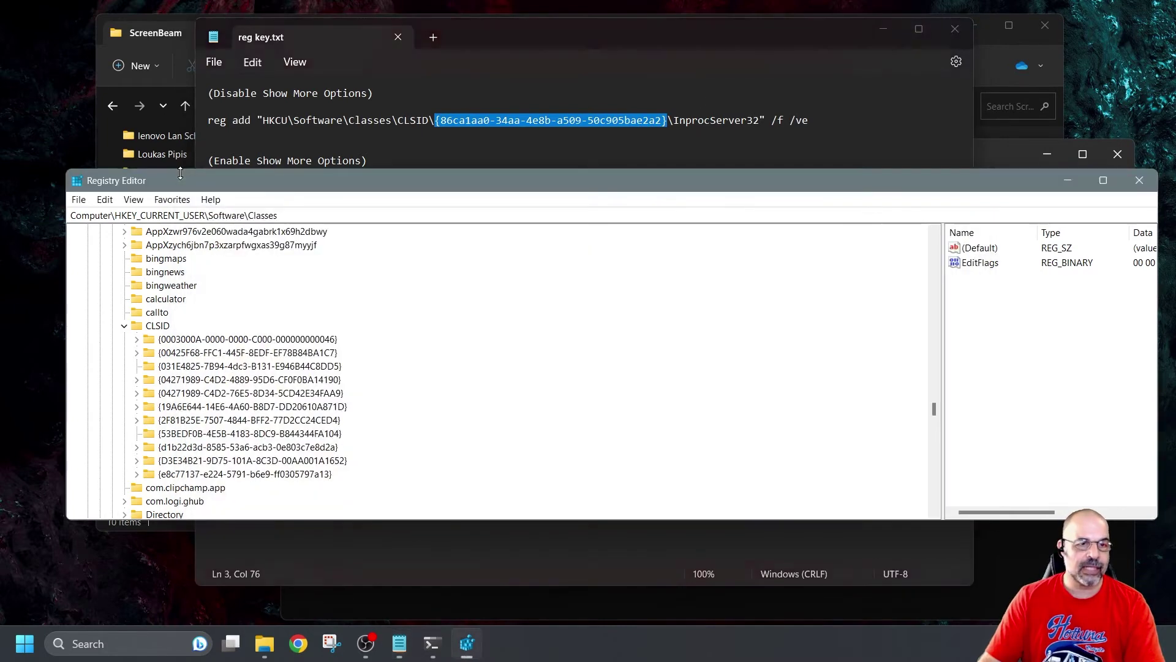
click(181, 179)
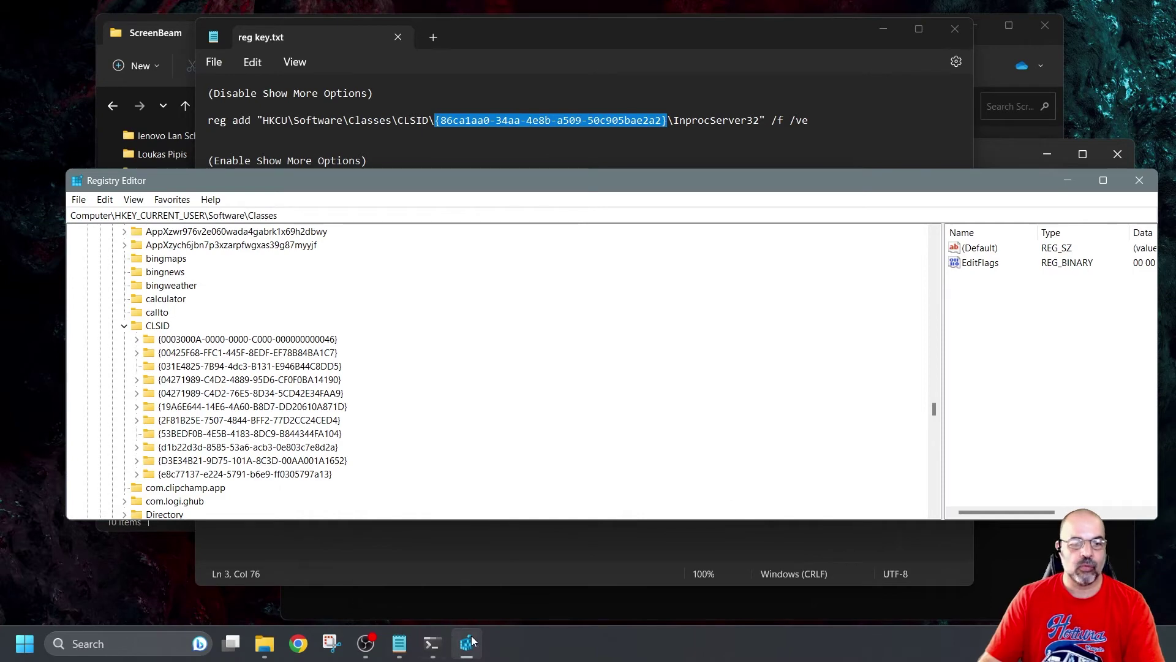
- Run the pasted reg add command in the administrator Command Prompt
click(432, 643)
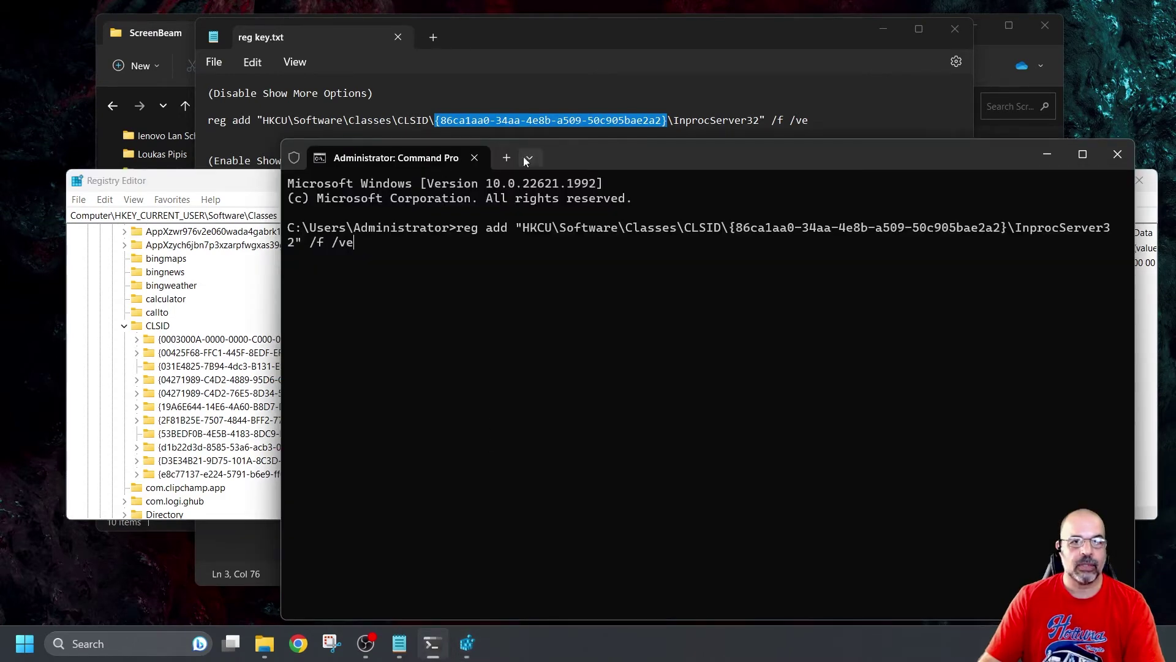
drag(545, 154, 692, 114)
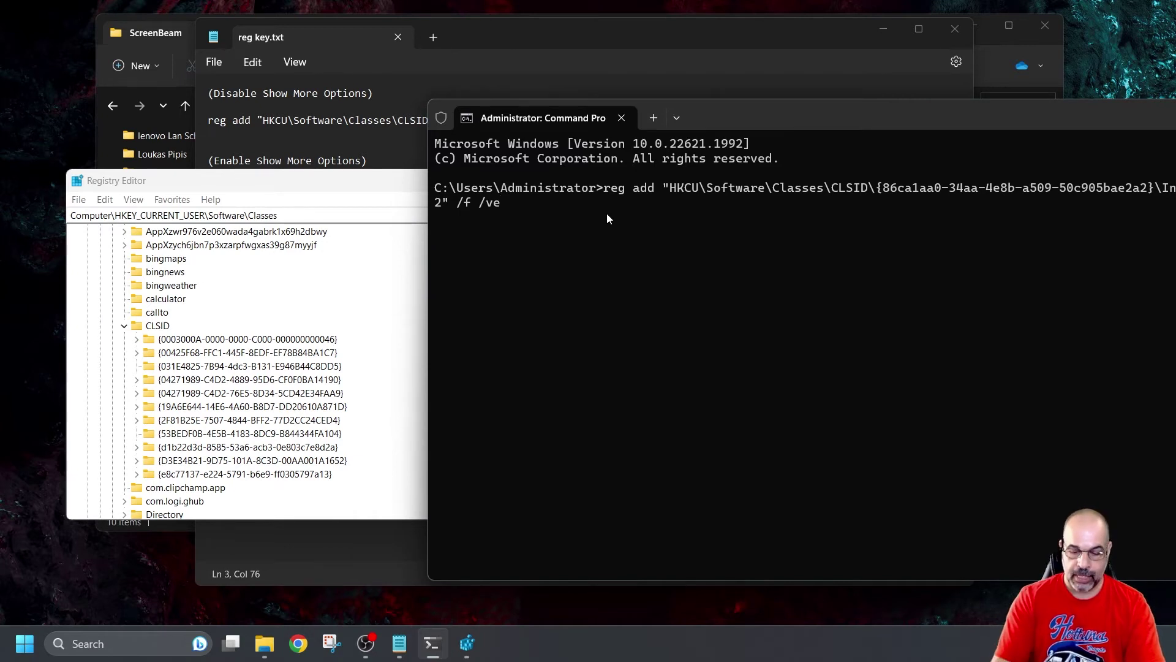
key(Return)
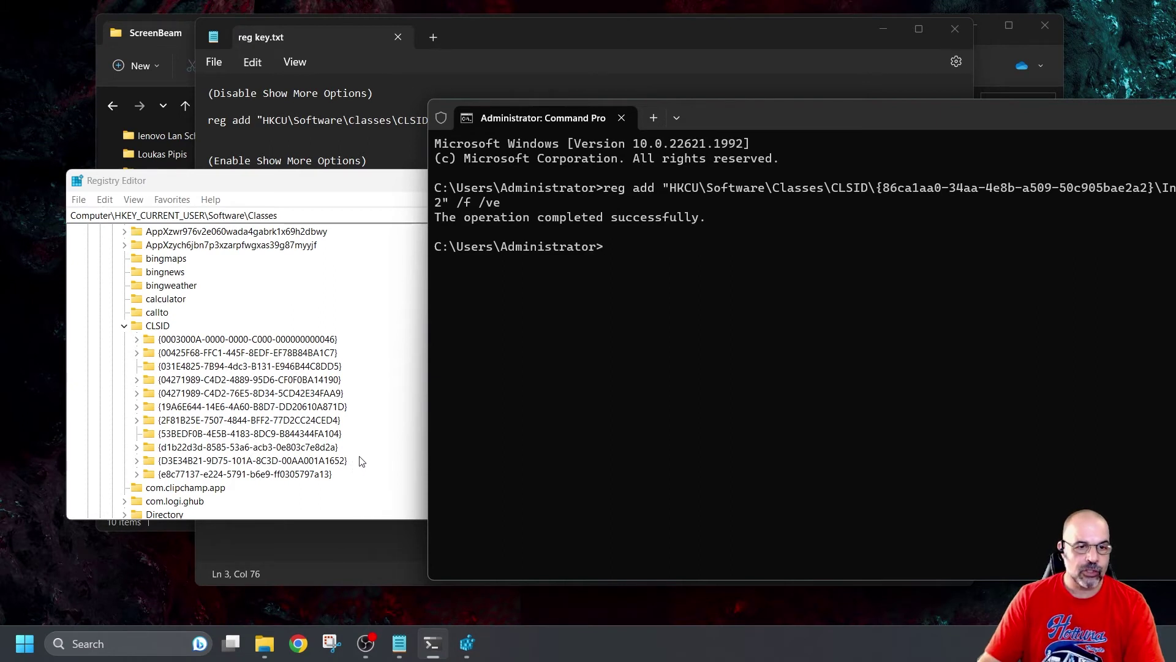
- Collapse and re-expand CLSID in Registry Editor to check for the new key
click(379, 462)
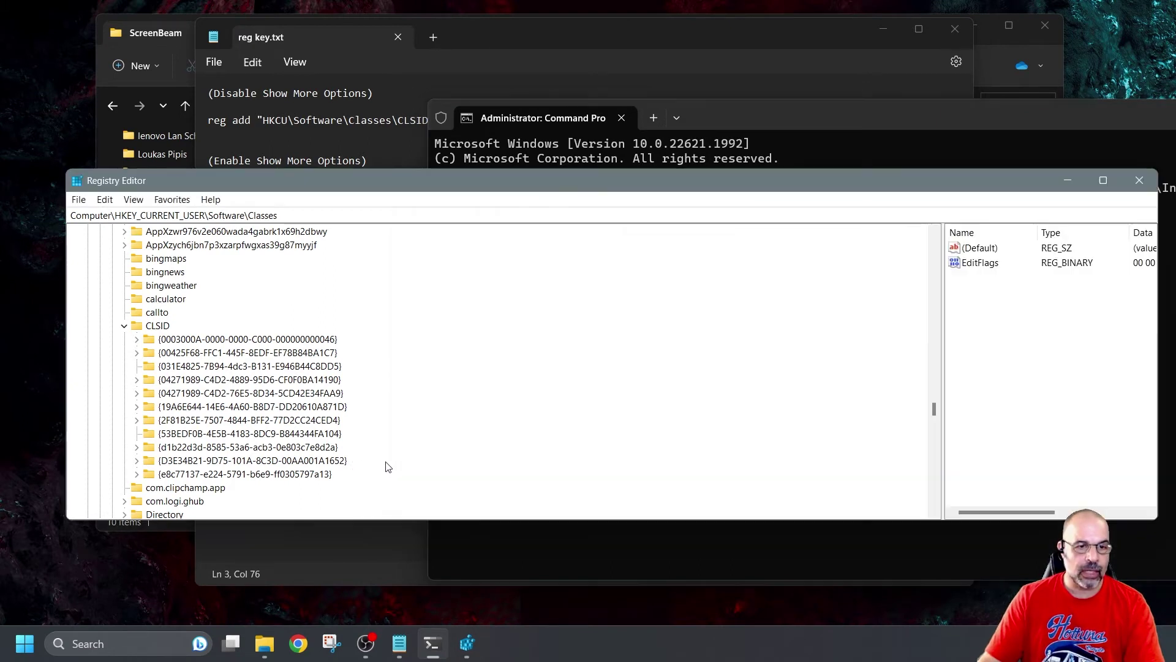
click(147, 313)
click(124, 326)
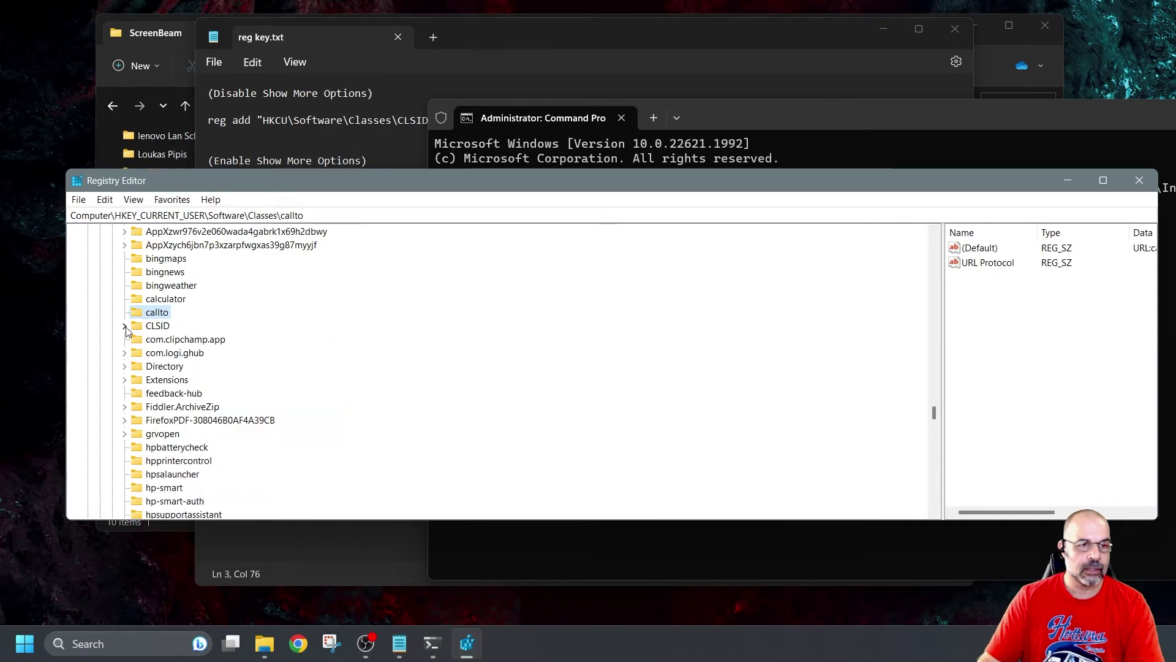
click(125, 326)
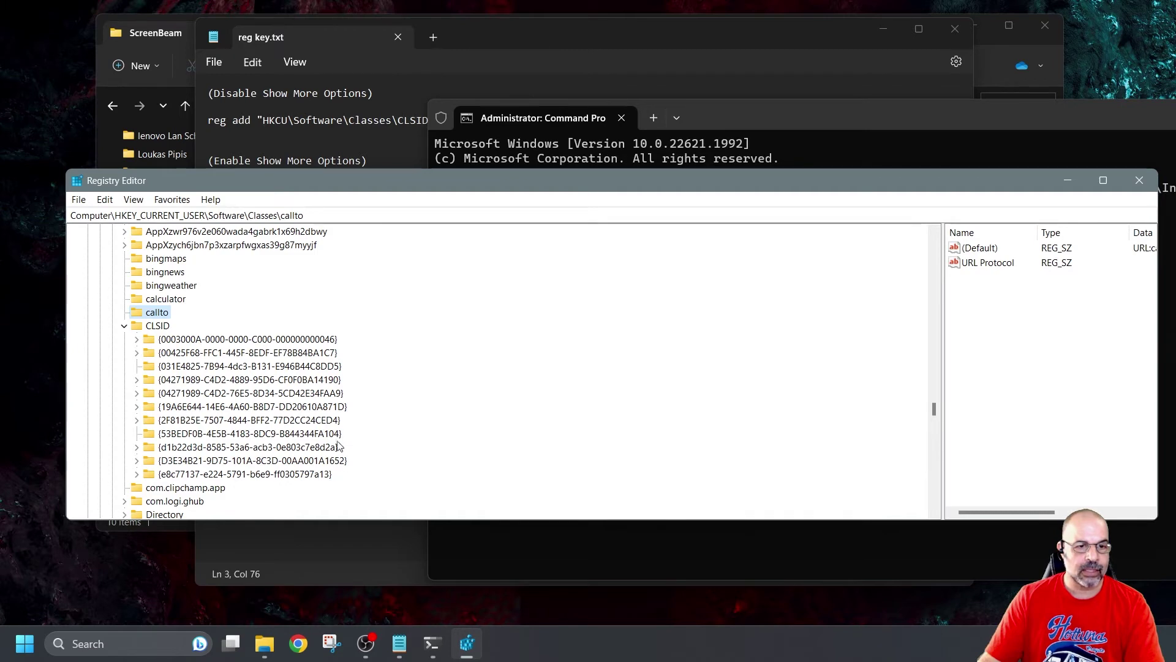
- Reopen Registry Editor via 'rege' and select {86ca1aa0-34aa-4e8b-a509-50c905bae2a2}\InprocServer32 under CLSID
click(1138, 180)
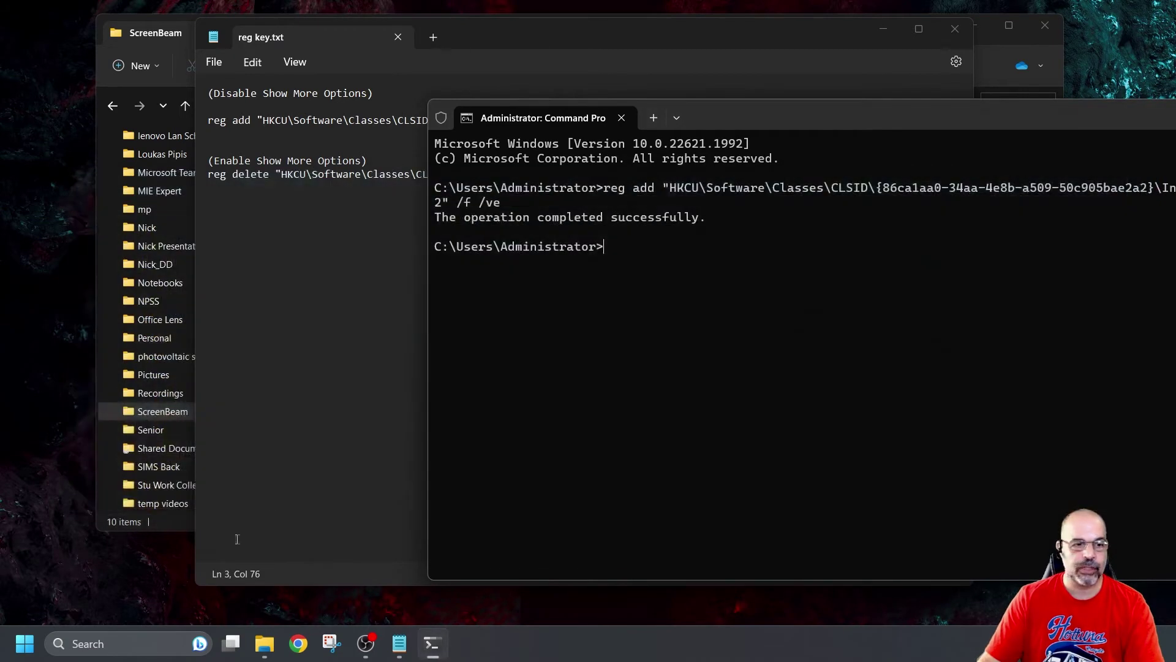
click(24, 643)
text(rege)
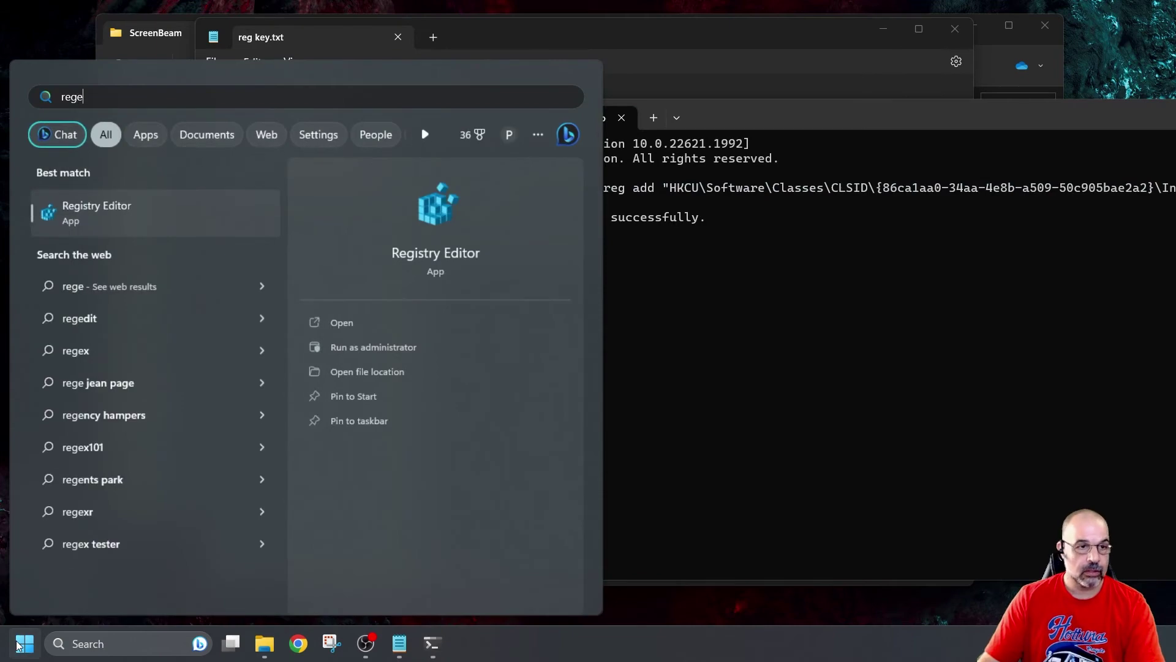
key(Return)
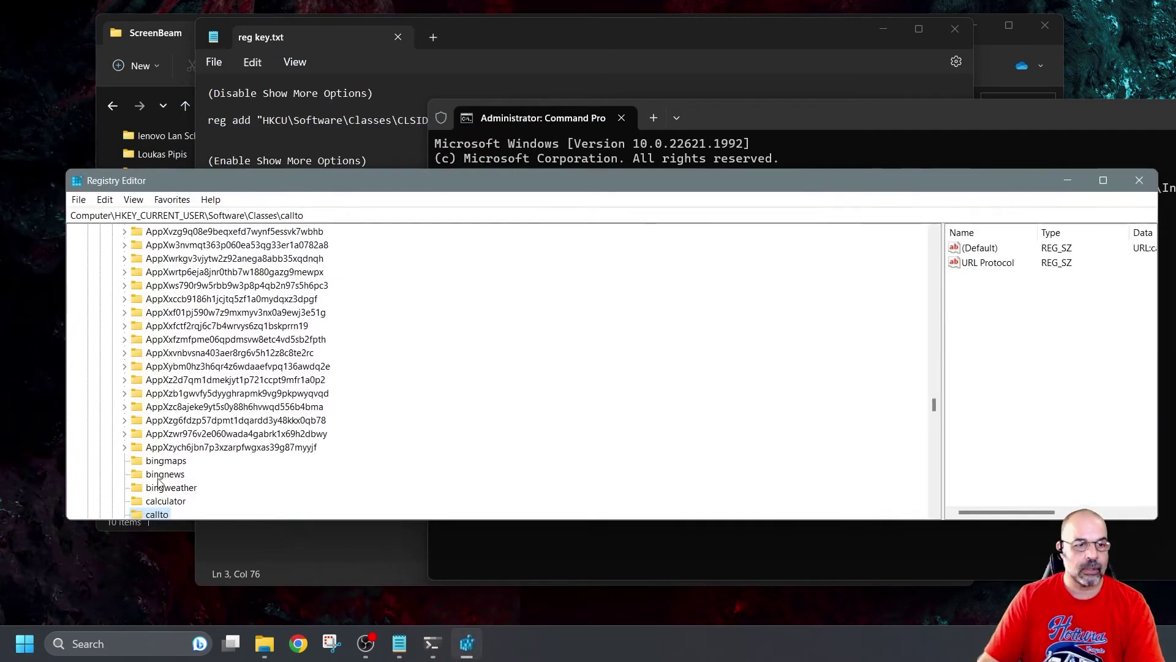
scroll(233, 426, down, 6)
click(124, 285)
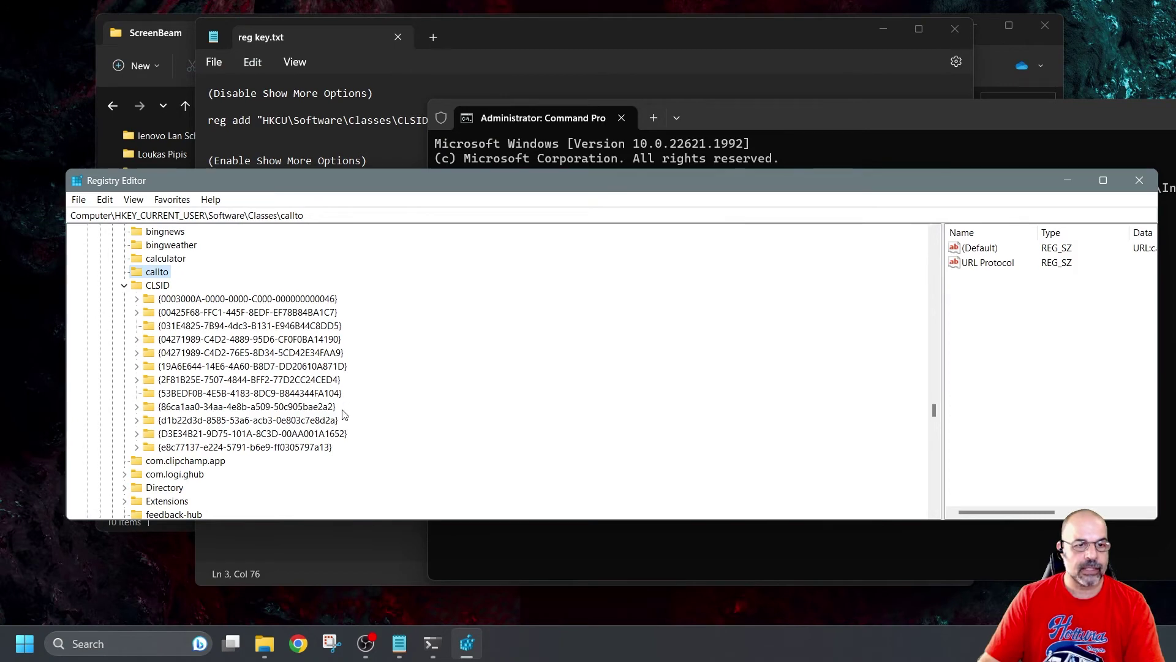
click(136, 406)
click(184, 420)
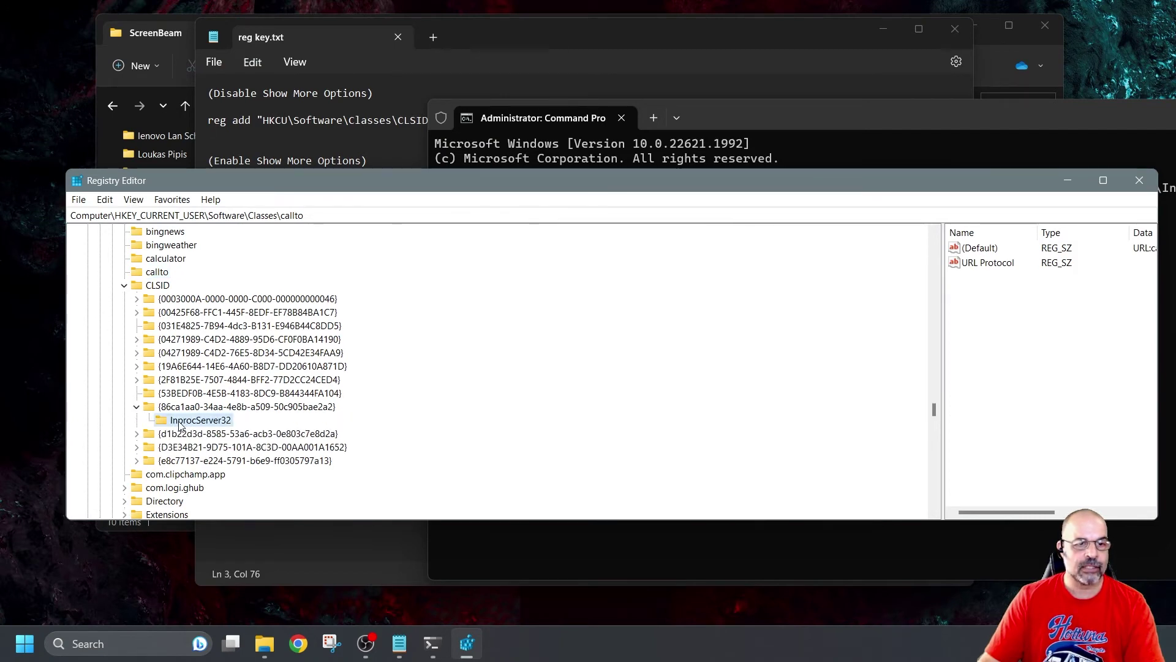
drag(943, 301, 653, 301)
drag(664, 182, 641, 249)
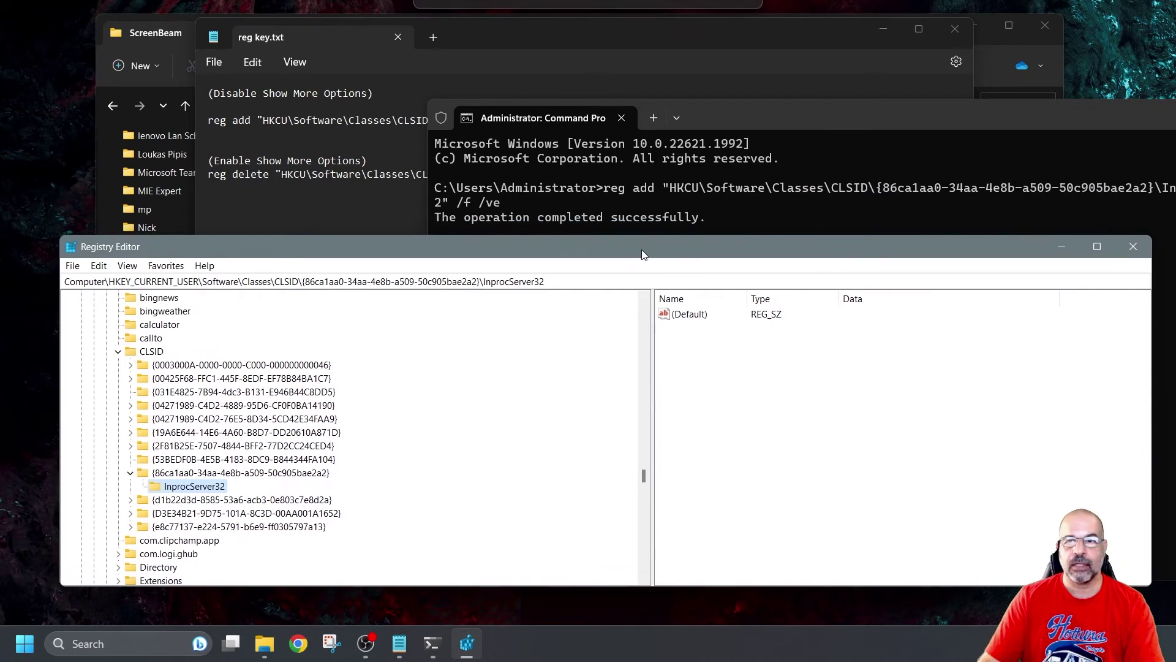
- Mark the GUID and InprocServer32 parts of the reg add command, then close Command Prompt
click(922, 188)
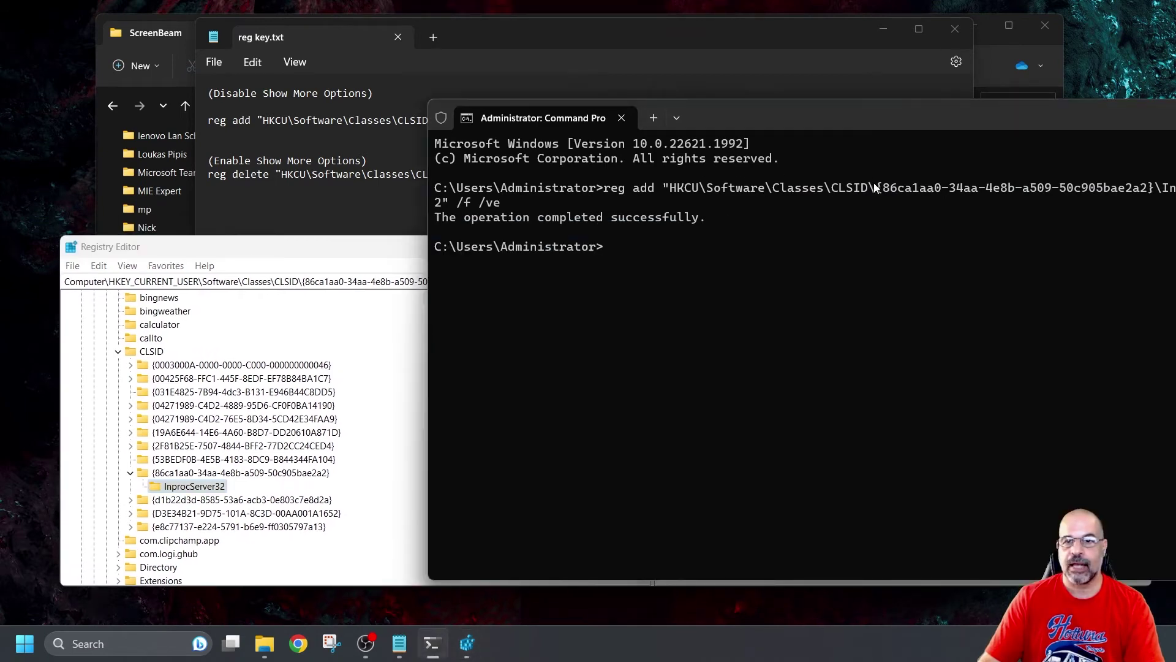
drag(875, 186, 1159, 190)
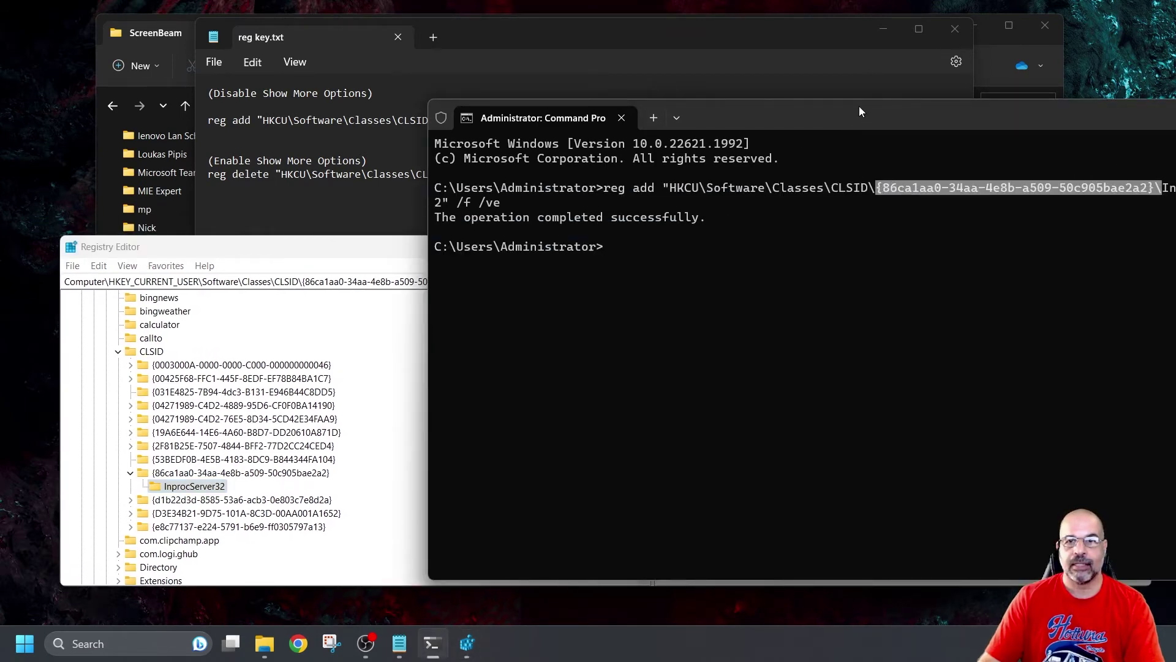
drag(859, 108, 650, 93)
drag(1053, 167, 943, 170)
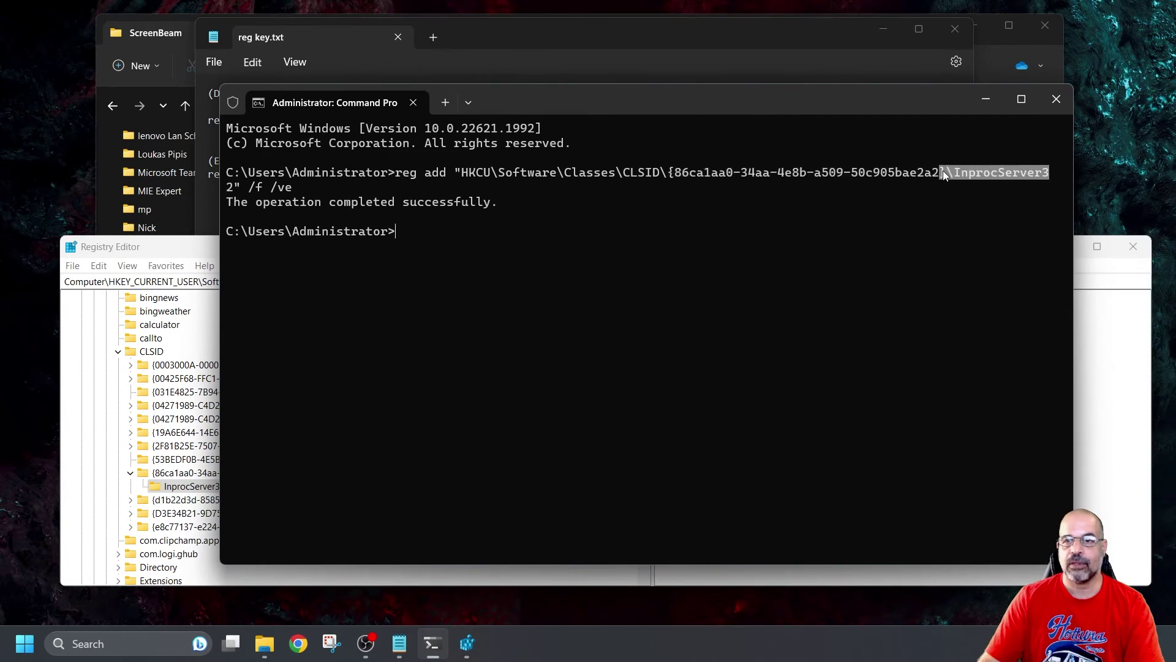
click(1057, 100)
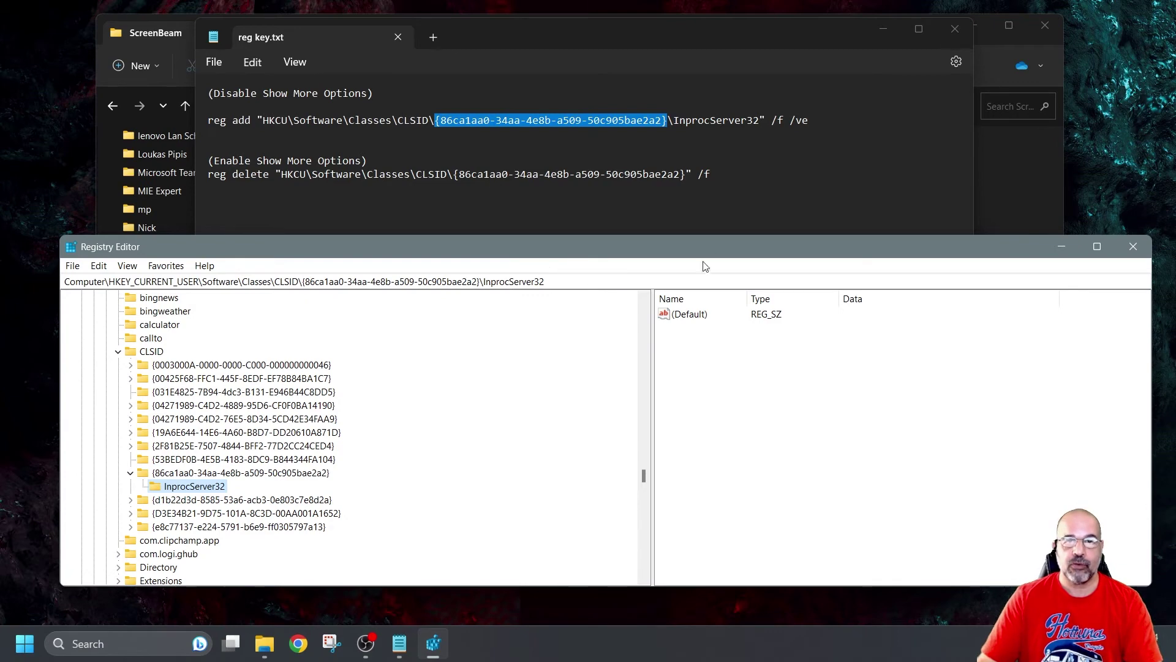
- View the {86ca1aa0-34aa-4e8b-a509-50c905bae2a2} parent key in Registry Editor
right_click(792, 161)
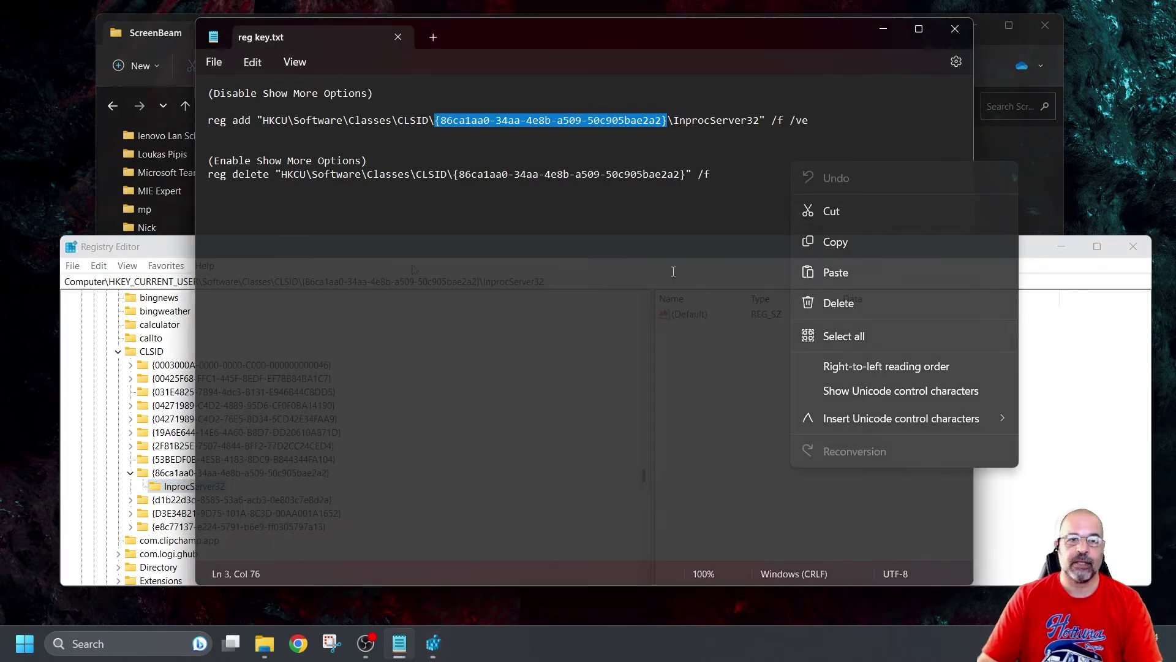
click(835, 241)
drag(437, 247, 439, 242)
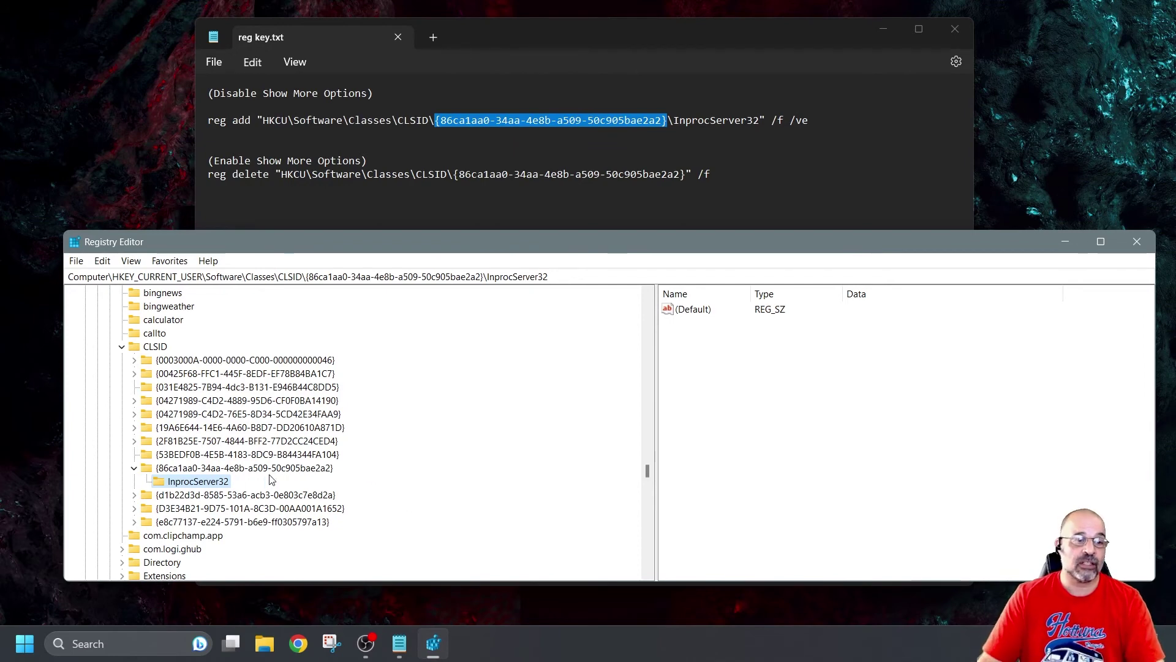
click(199, 468)
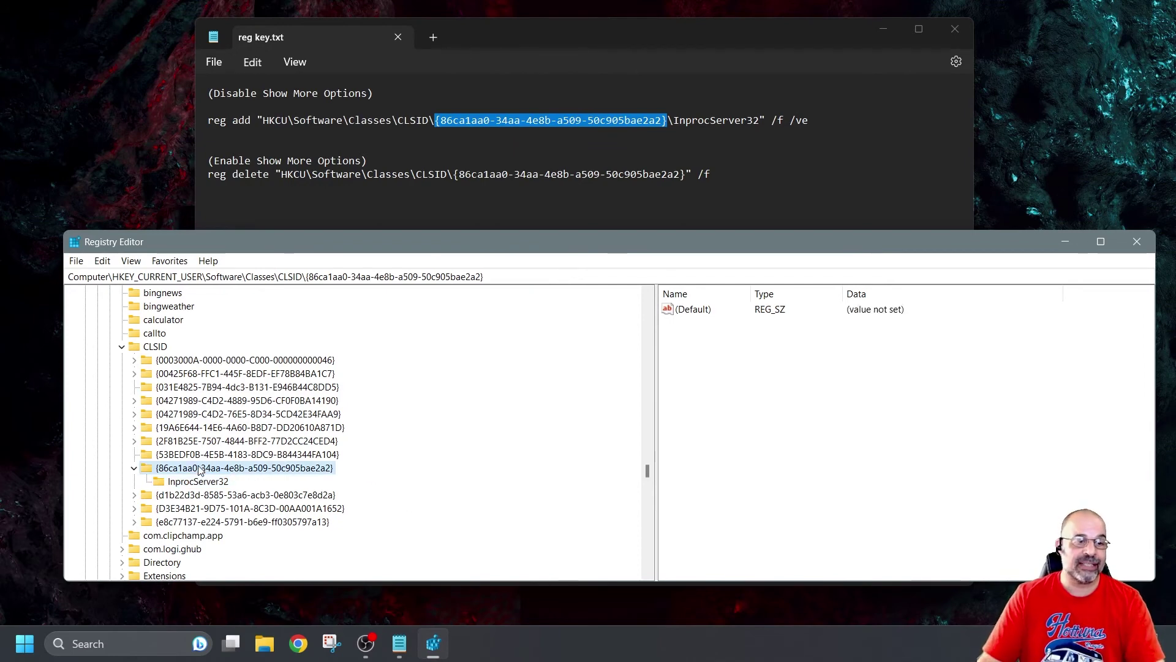
- Select the whole reg delete command line in reg key.txt
click(636, 214)
drag(723, 174, 209, 176)
key(ctrl+c)
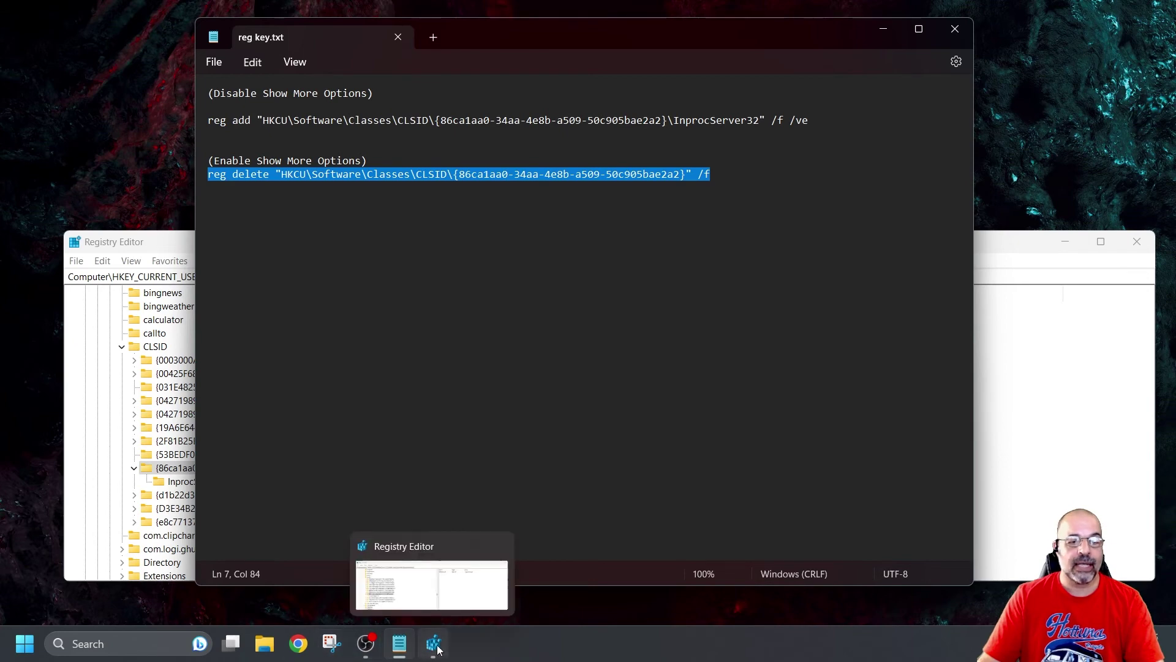
click(24, 631)
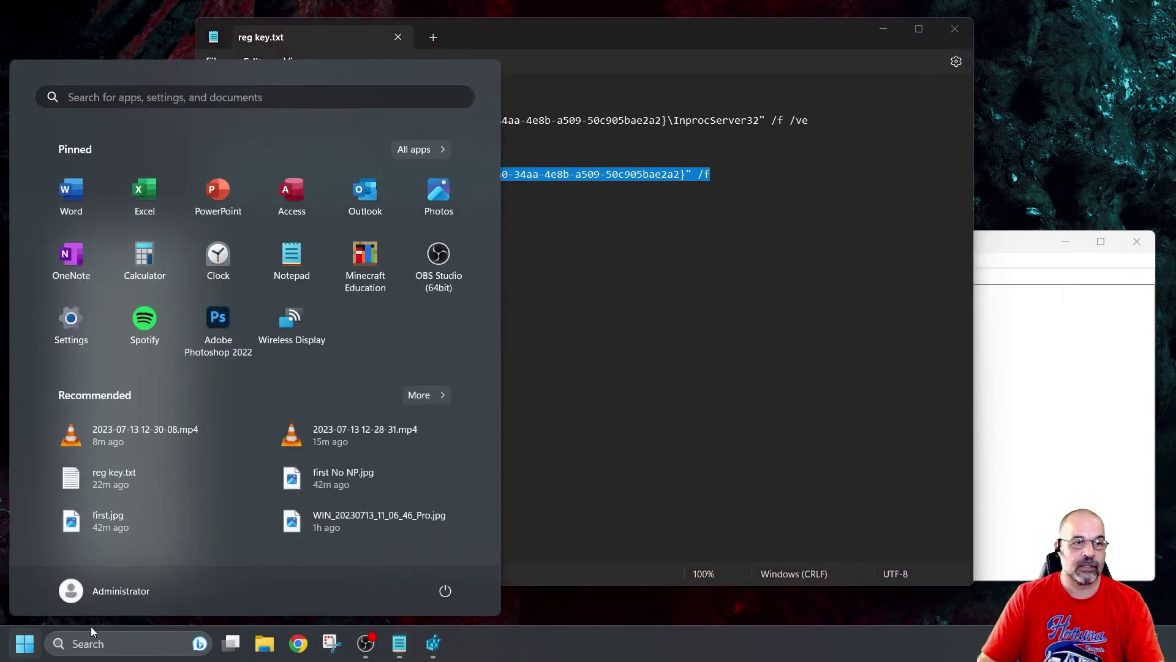
- Launch Command Prompt as administrator from a 'cmd' search
text(cmd)
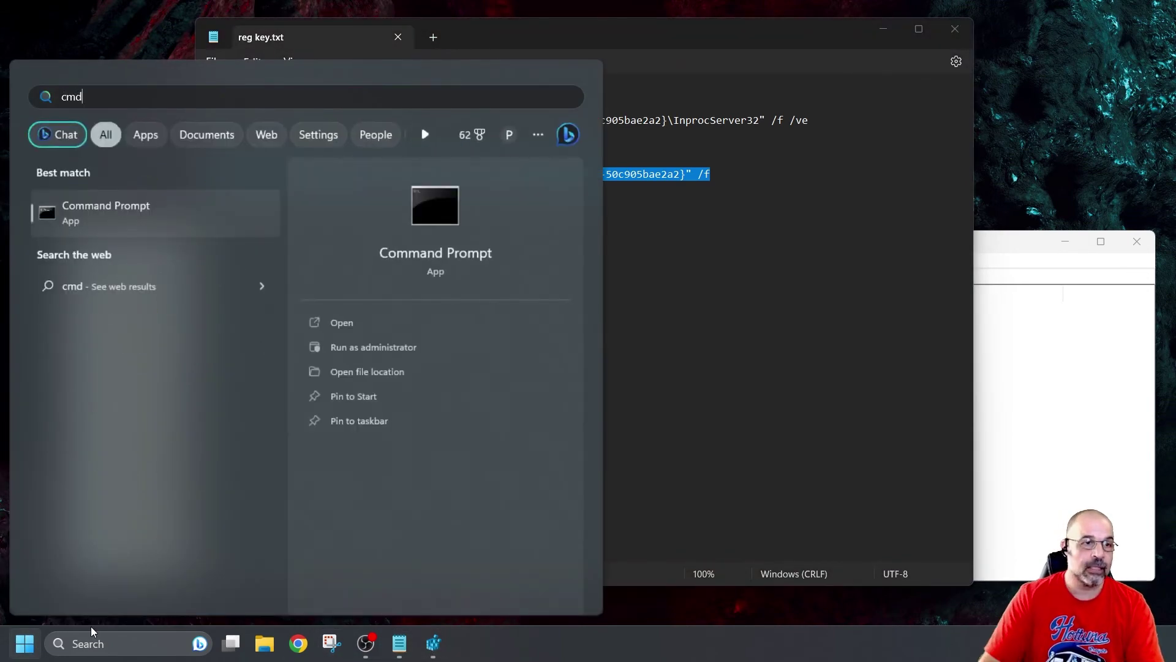
right_click(250, 209)
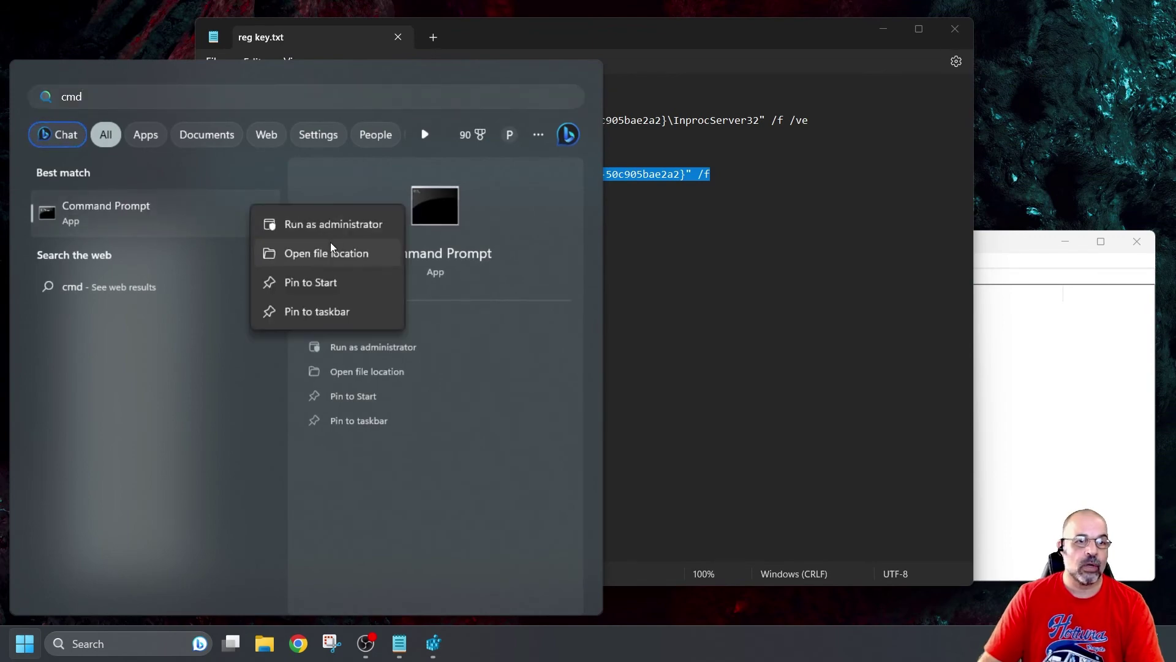
click(343, 227)
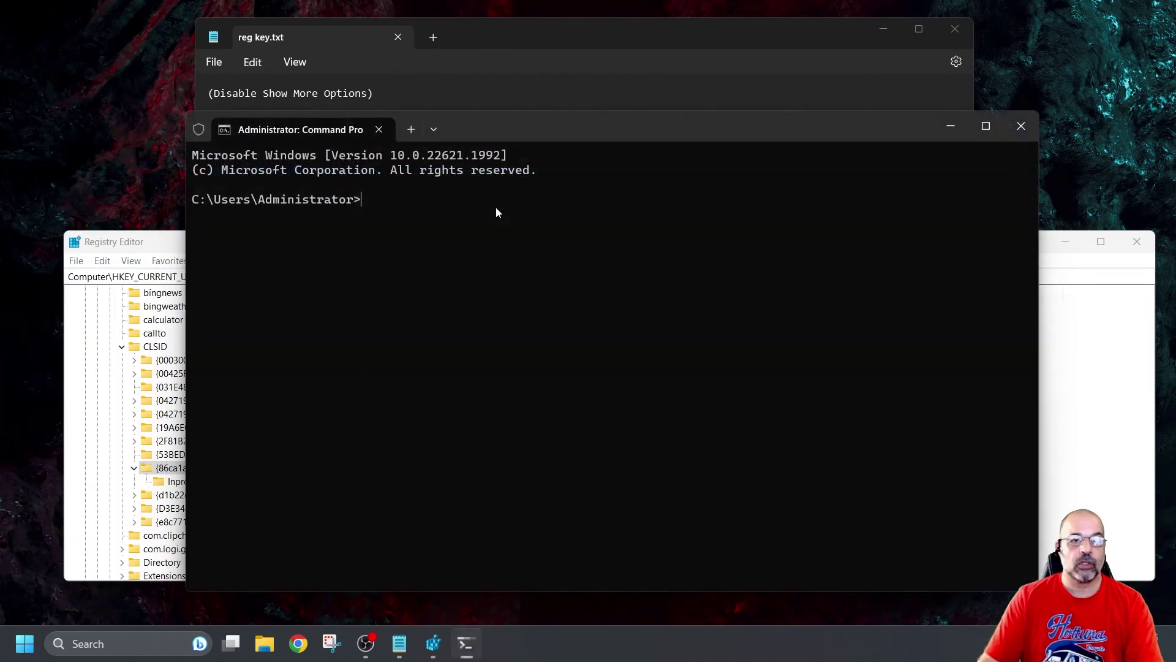
- Paste and run the reg delete command, rerunning it from history after the syntax error
right_click(496, 206)
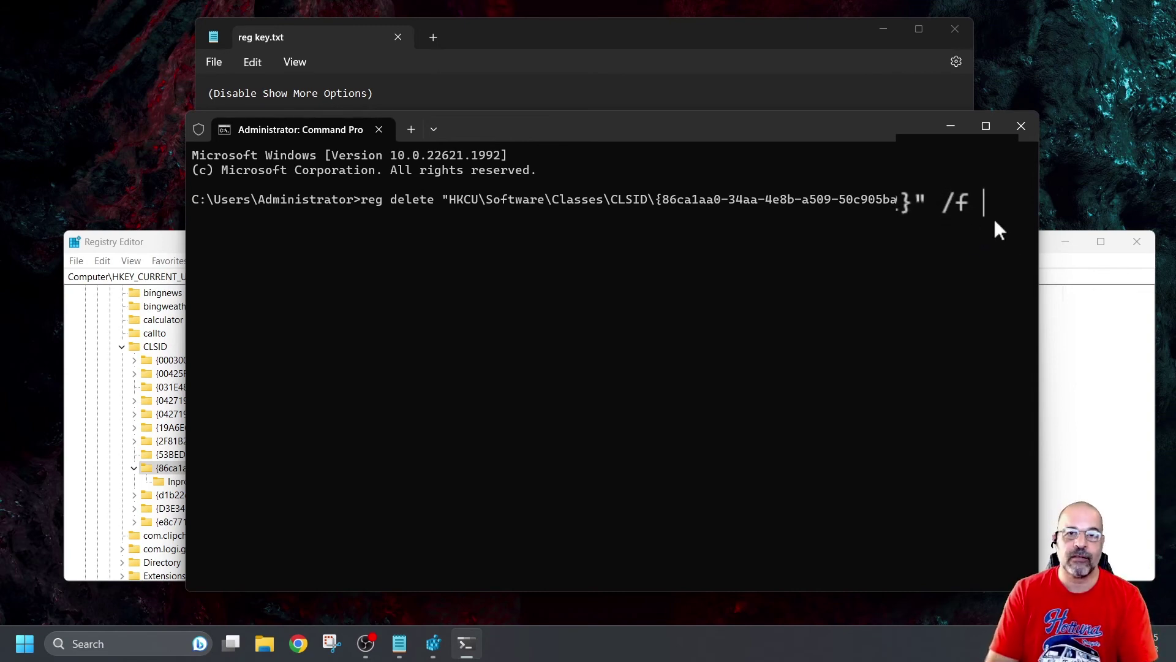
key(Return)
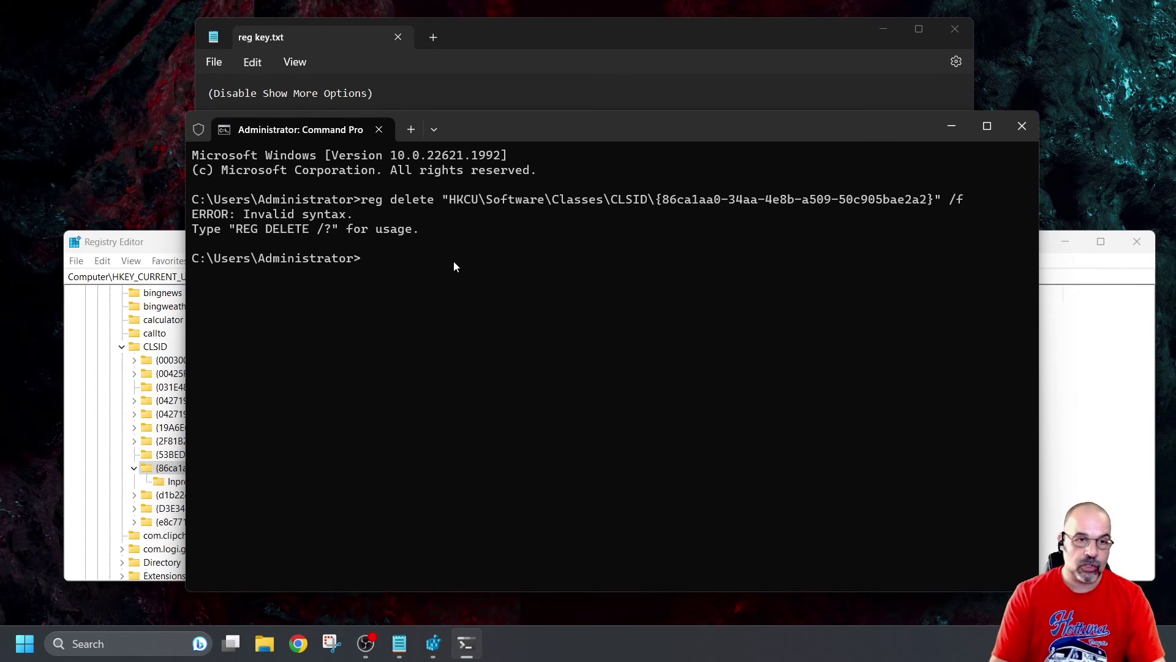
key(Up)
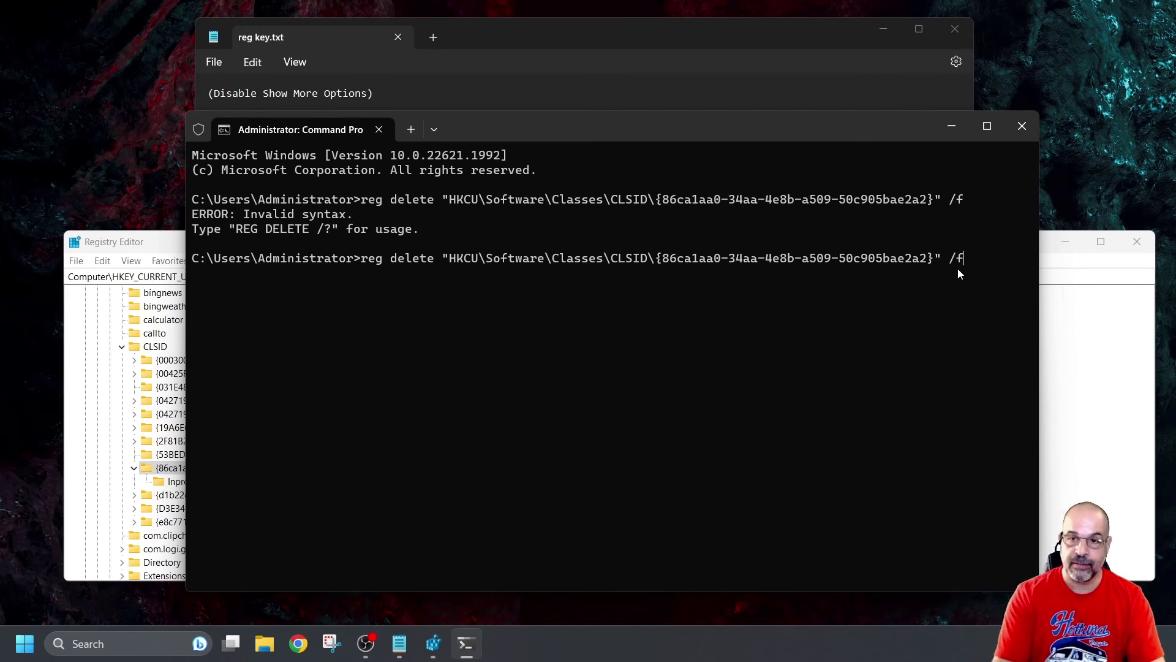
key(Return)
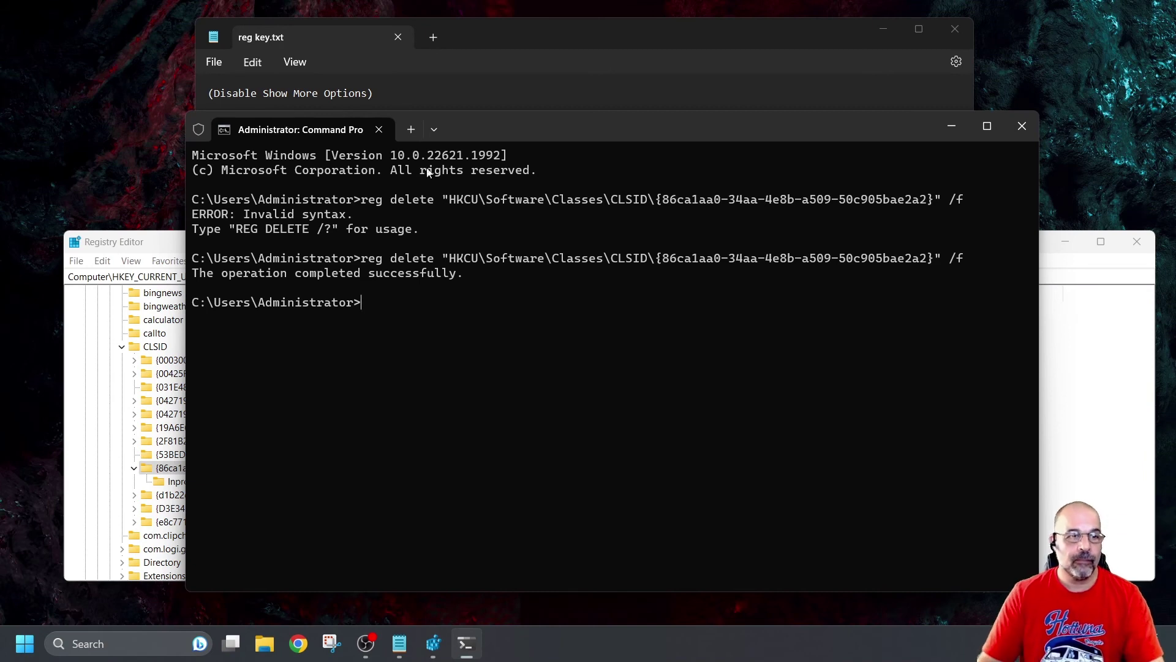
- Restart Registry Editor via 'rege' and confirm CLSID no longer lists {86ca1aa0-34aa-4e8b-a509-50c905bae2a2}
click(171, 242)
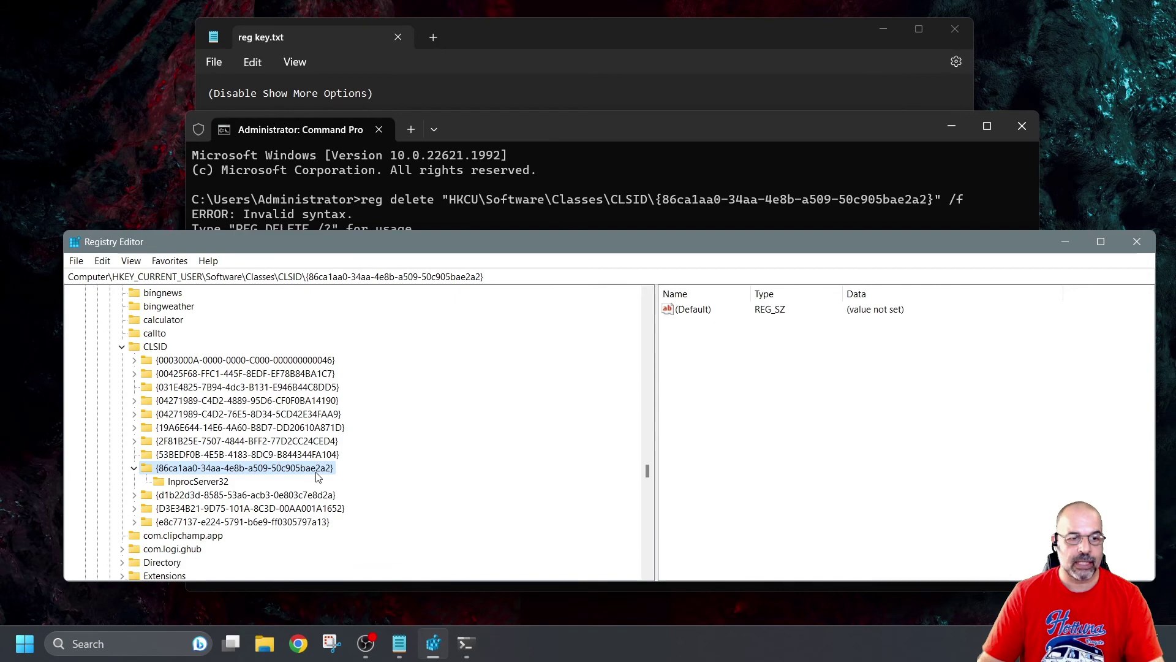
click(1137, 241)
click(25, 644)
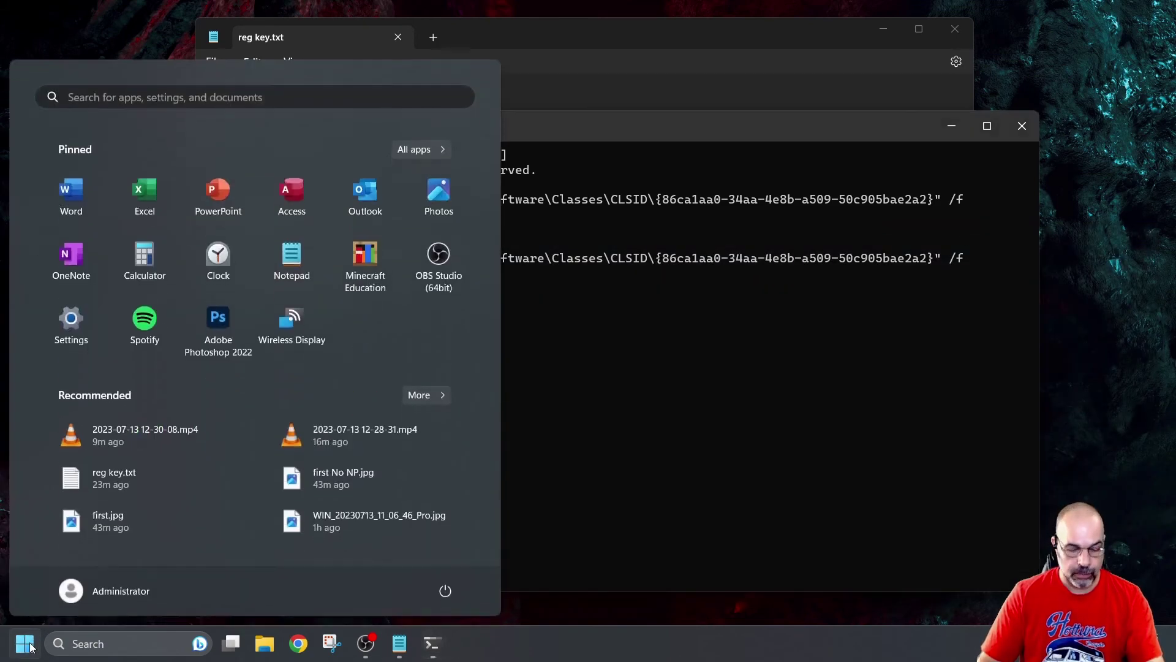
text(rege)
key(Return)
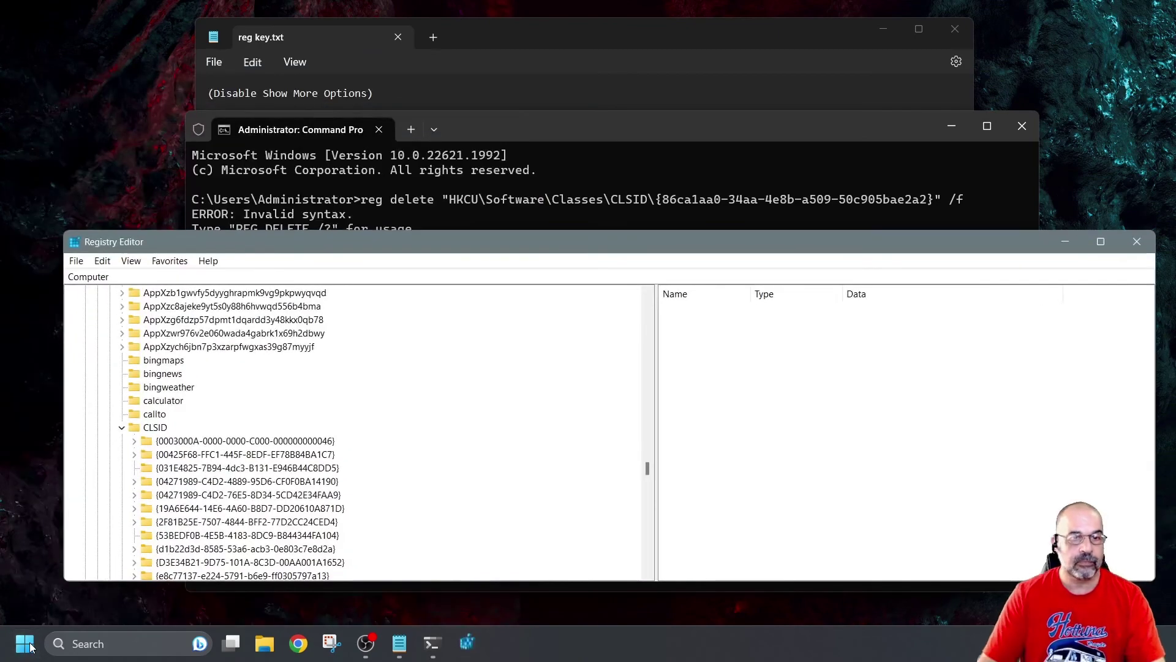
scroll(264, 426, down, 1)
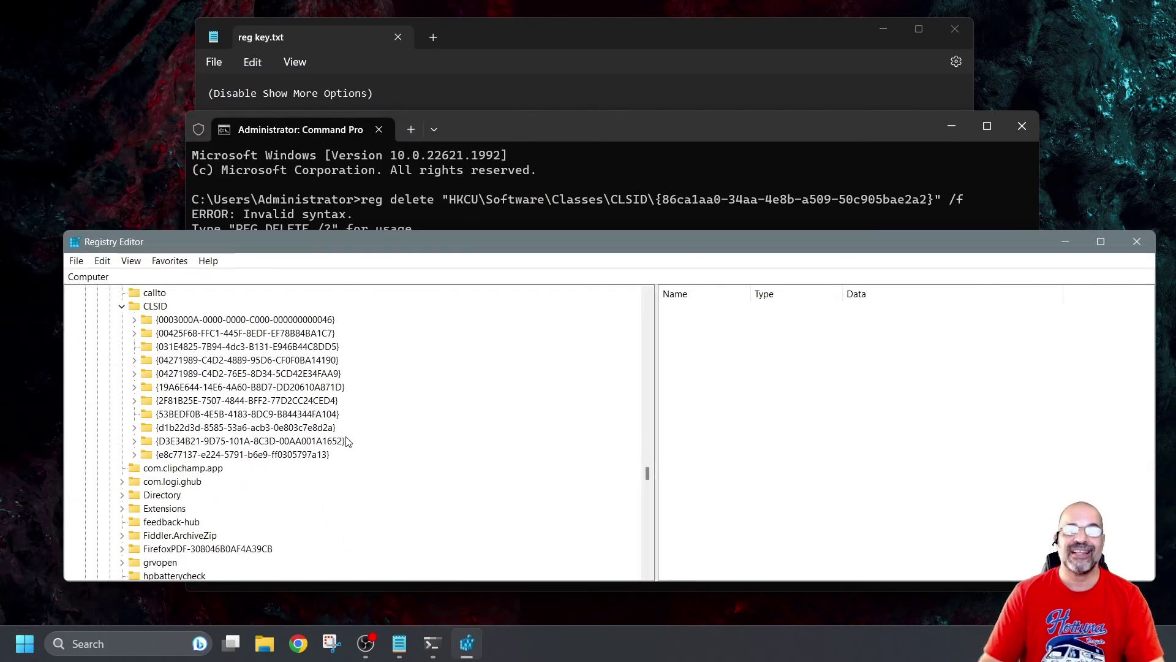
right_click(155, 131)
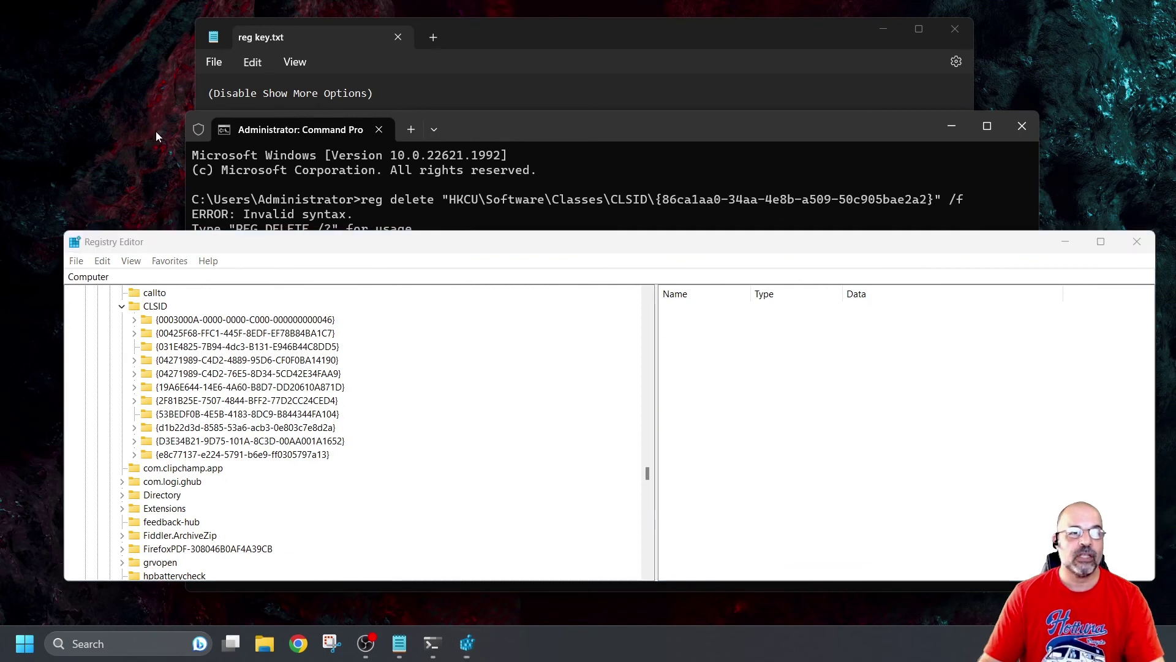